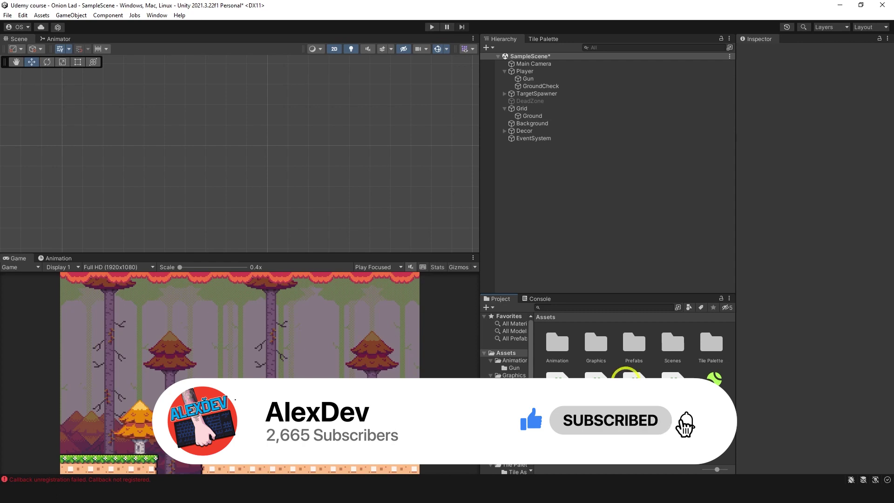
# Open the TextMeshPro Font Asset Creator and import the TMP Essentials into the project.
pyautogui.click(156, 15)
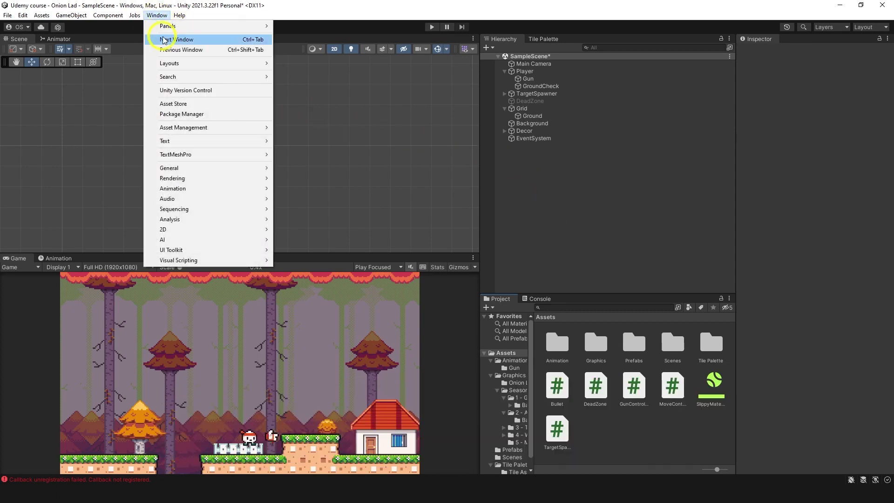
pyautogui.moveTo(200, 155)
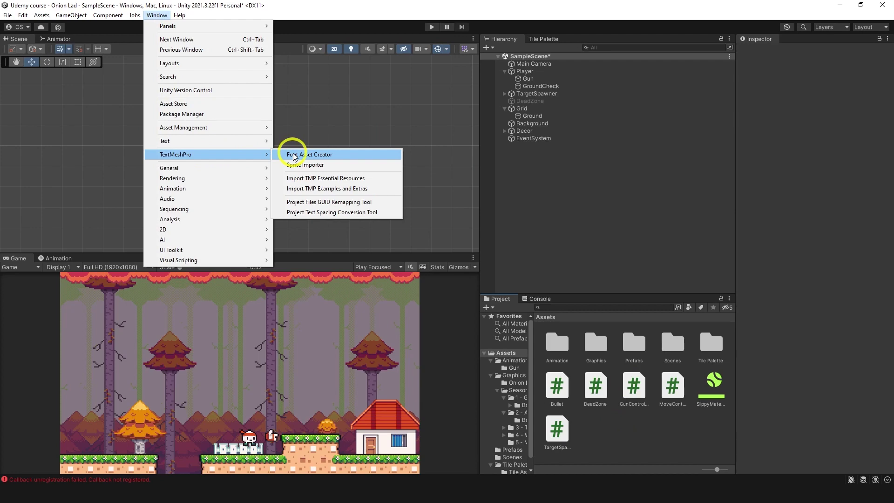
pyautogui.click(294, 155)
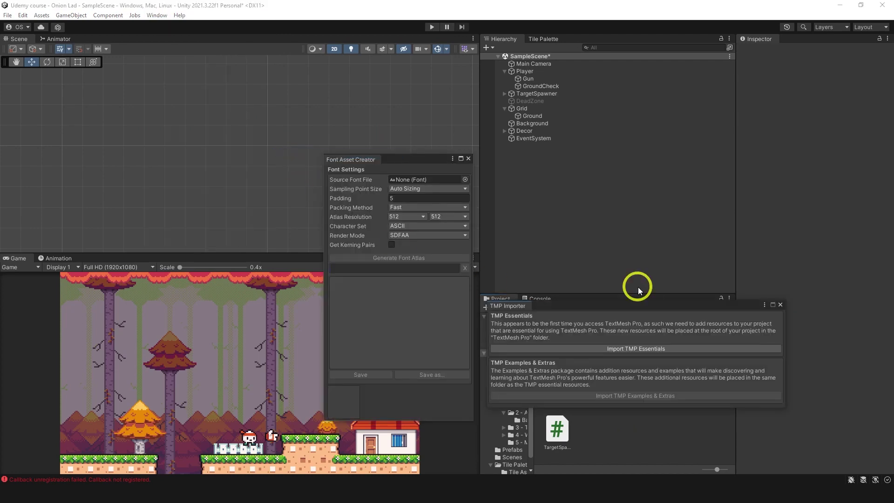
pyautogui.click(617, 349)
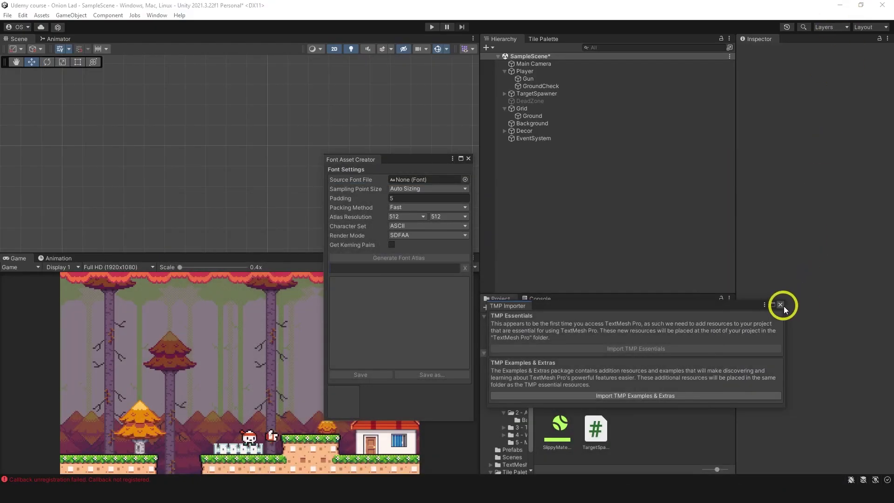
pyautogui.click(780, 304)
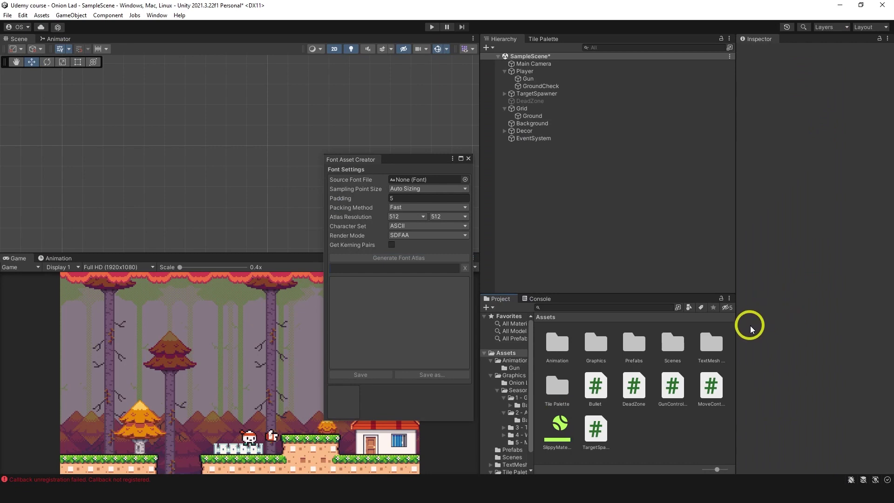
# Create a folder named Fonts inside the Graphics assets folder and open it.
pyautogui.click(712, 345)
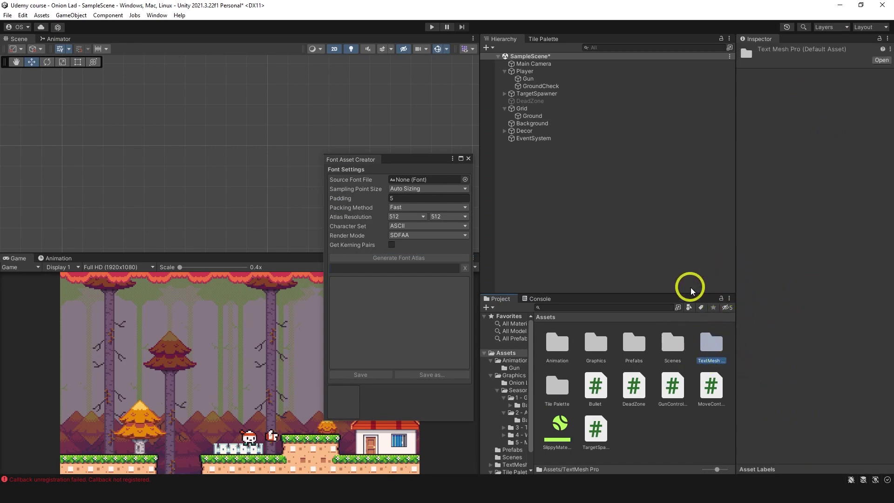
pyautogui.doubleClick(596, 344)
pyautogui.rightClick(610, 417)
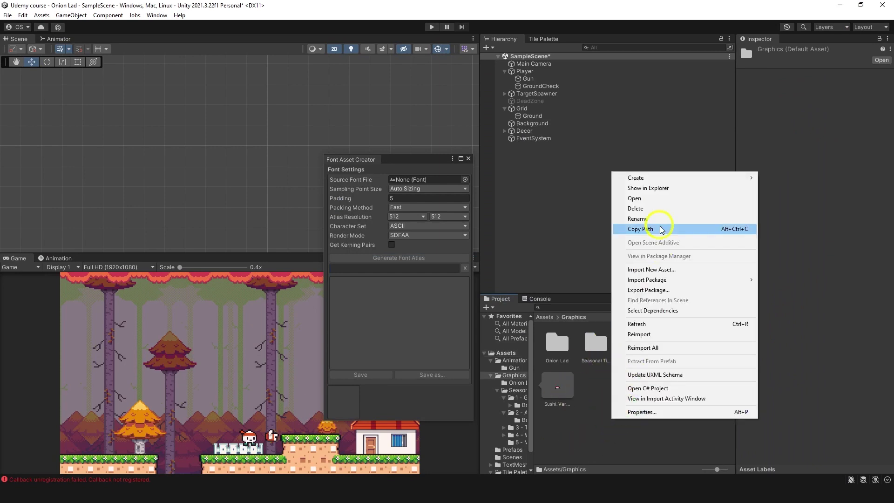
pyautogui.moveTo(658, 178)
pyautogui.click(778, 71)
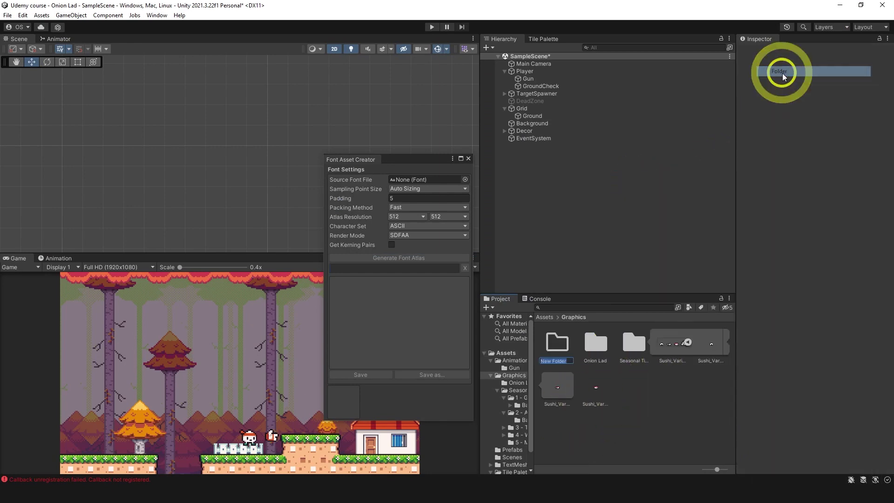
pyautogui.write('Fonts')
pyautogui.press('Return')
pyautogui.press('Return')
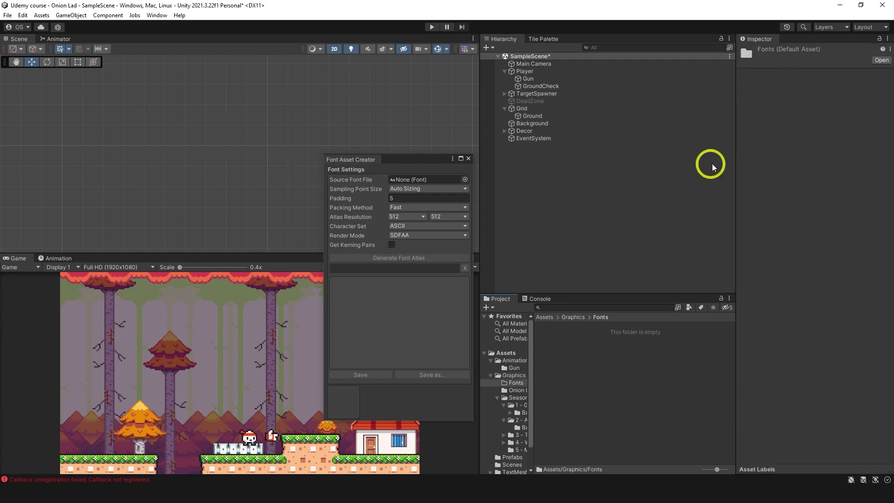
# Import the Heebo variable TrueType font file from the Heebo.zip archive into the Fonts folder.
pyautogui.click(381, 486)
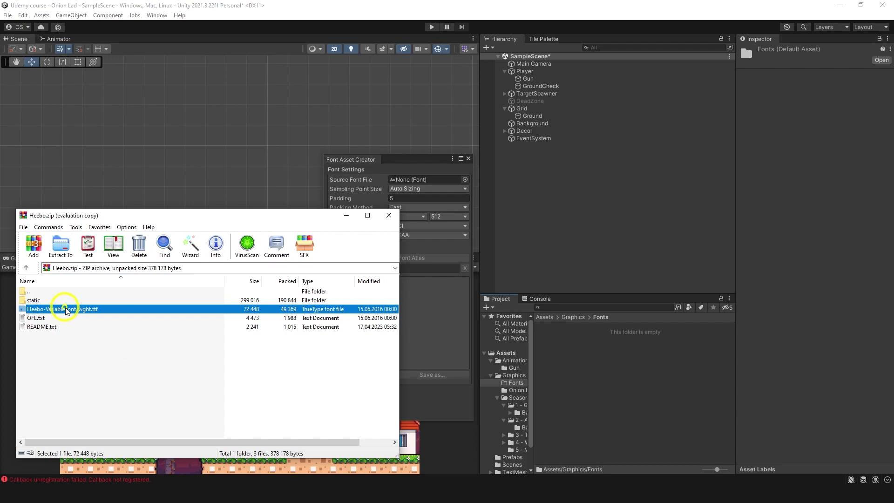
pyautogui.moveTo(65, 309); pyautogui.dragTo(585, 361)
pyautogui.click(388, 215)
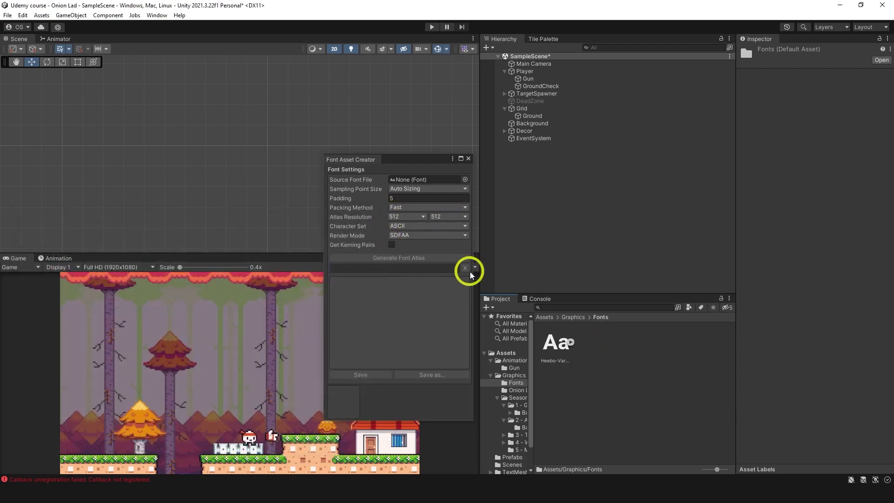
# Generate a font atlas with the Heebo font as source and save it as "Heebo-VariableFont_wght SDF.asset" in the Fonts folder.
pyautogui.moveTo(574, 354); pyautogui.dragTo(424, 181)
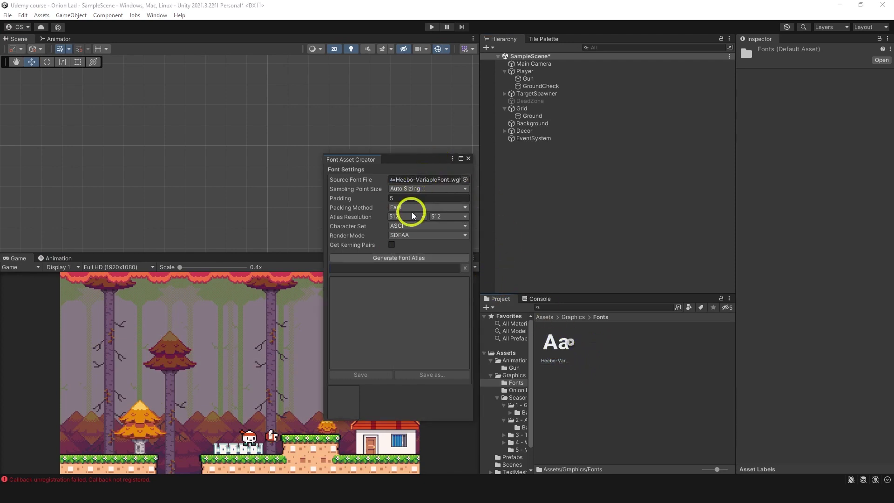
pyautogui.click(403, 259)
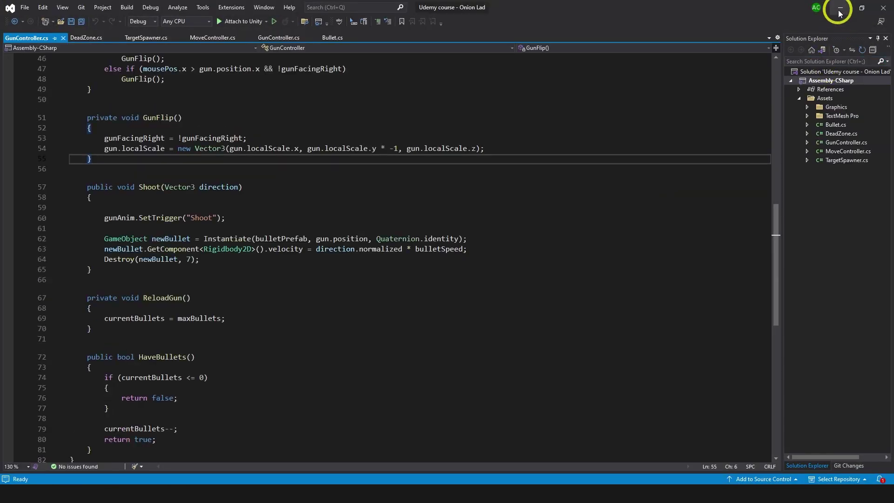
pyautogui.click(840, 10)
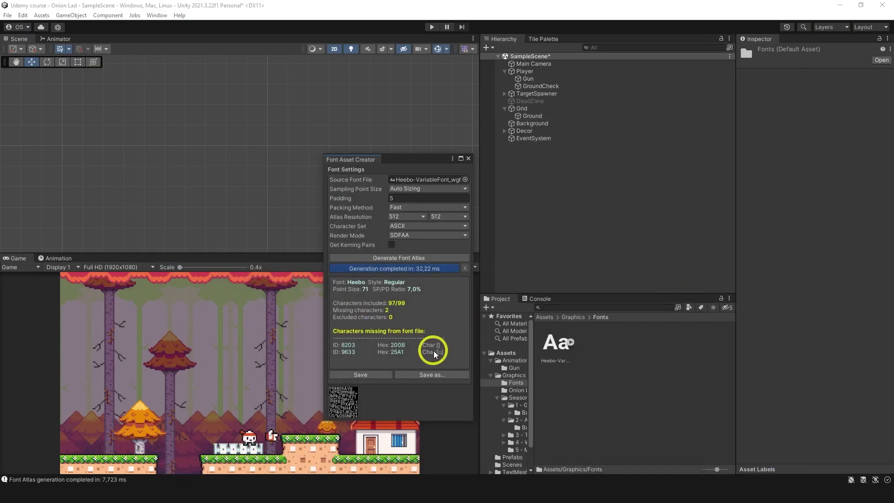
pyautogui.click(361, 375)
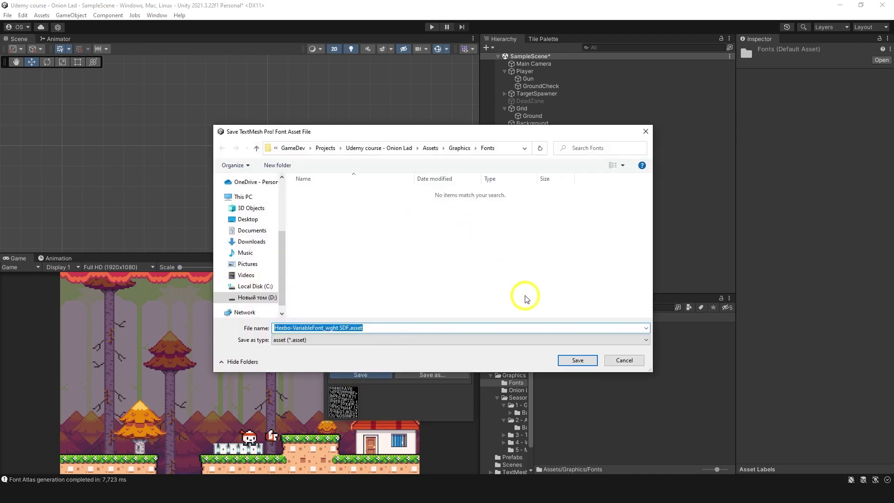
pyautogui.click(577, 361)
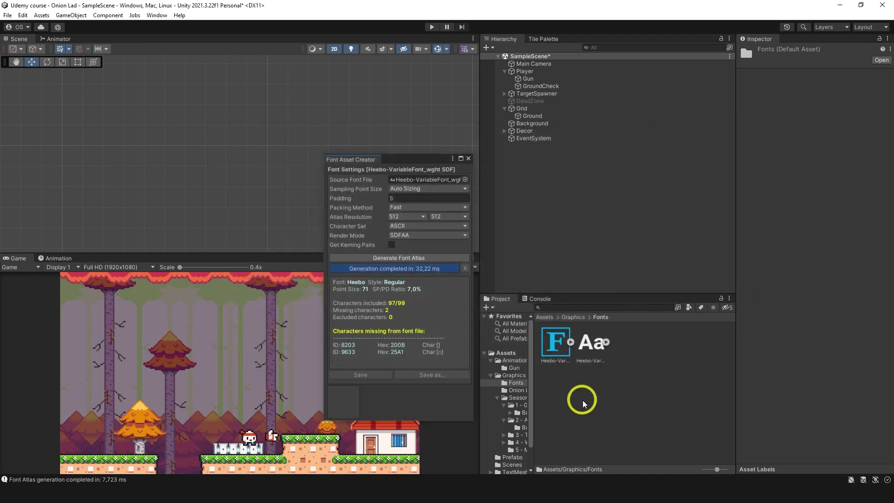
pyautogui.click(468, 158)
pyautogui.hotkey('alt', 'Tab')
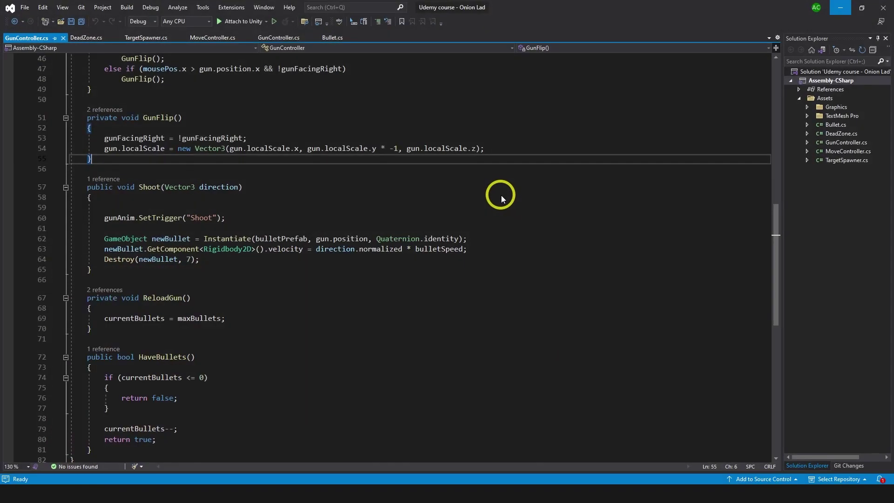
pyautogui.click(840, 8)
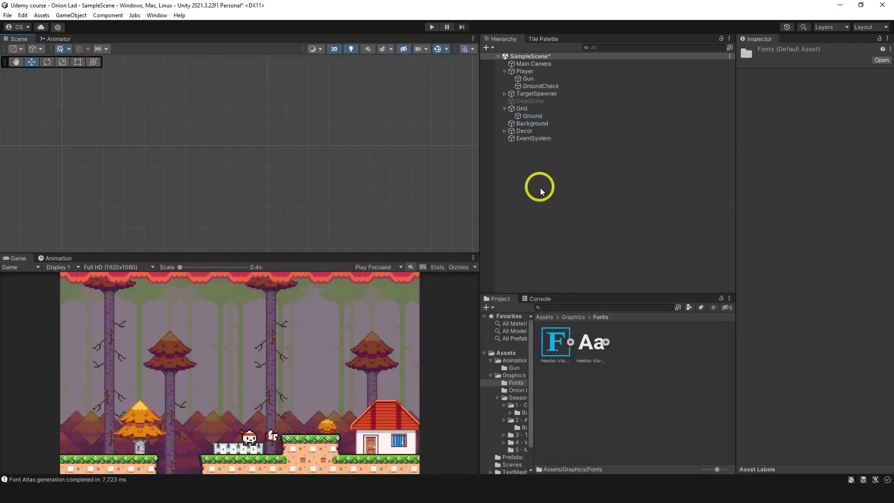
# Delete the existing EventSystem object and add a UI Canvas to the scene.
pyautogui.click(536, 138)
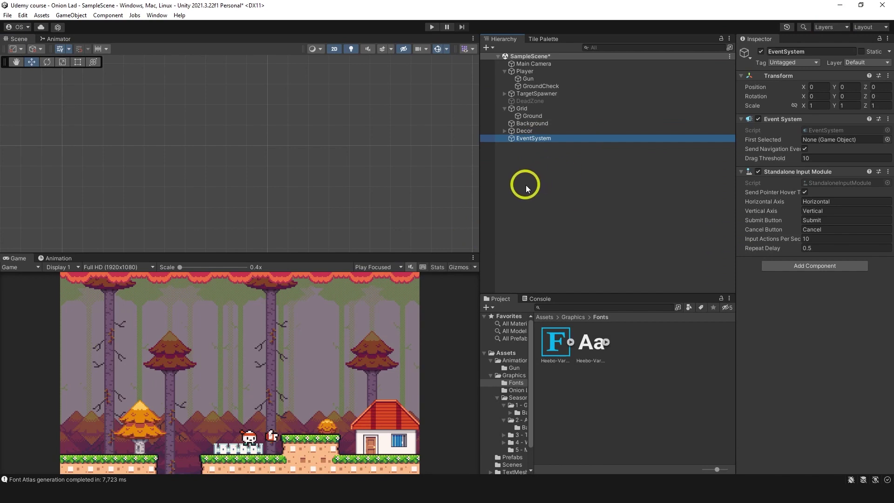
pyautogui.press('Delete')
pyautogui.rightClick(520, 161)
pyautogui.moveTo(540, 345)
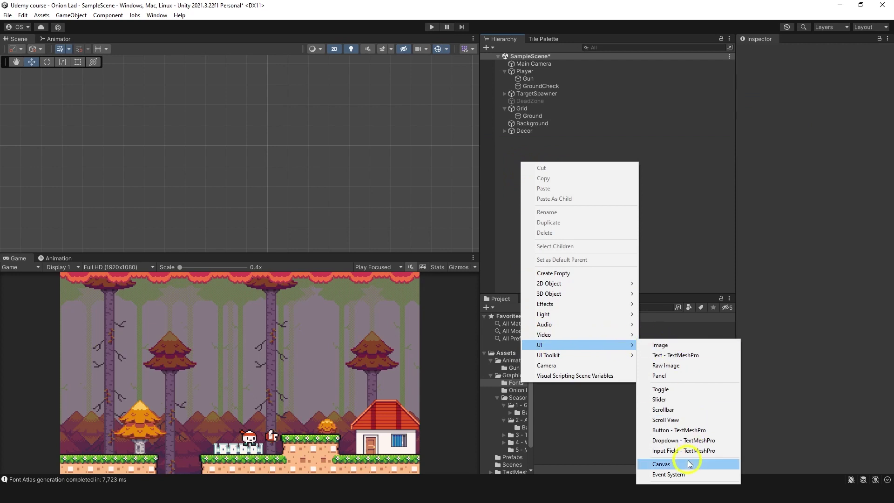
pyautogui.click(671, 463)
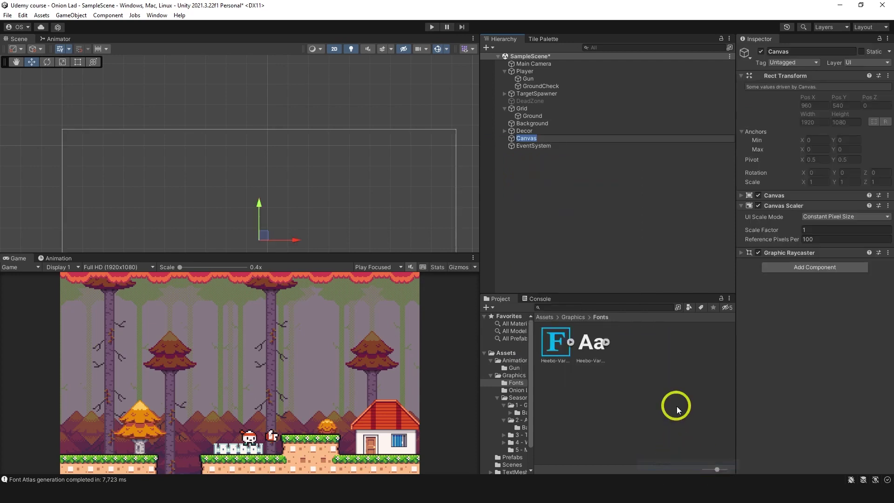
# Set the Canvas Scaler to Scale With Screen Size with a reference resolution of 1920 by 1080.
pyautogui.click(535, 136)
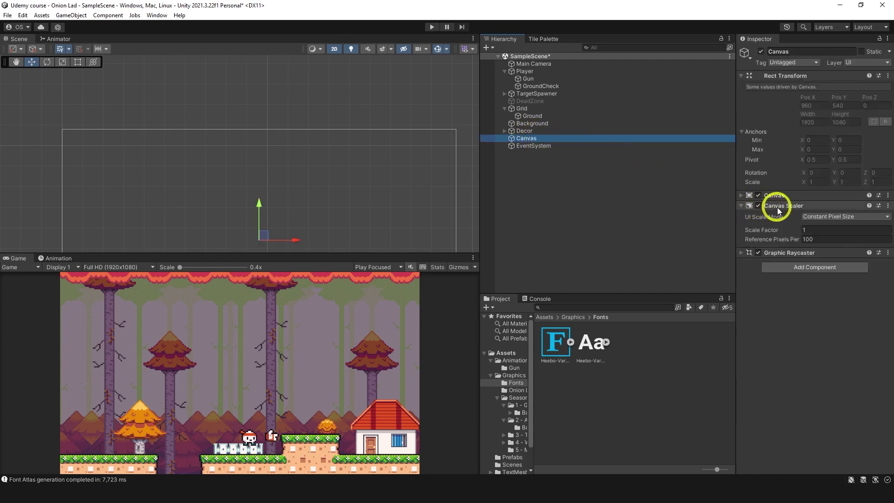
pyautogui.click(809, 216)
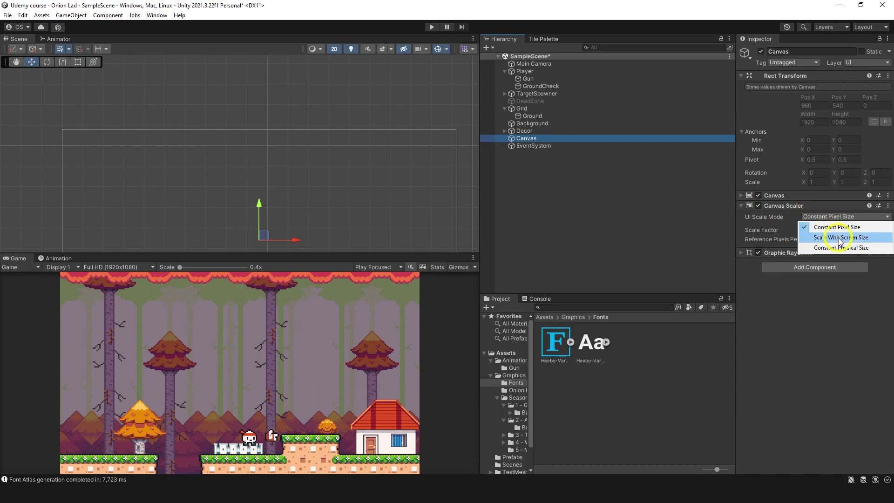
pyautogui.click(840, 238)
pyautogui.click(819, 230)
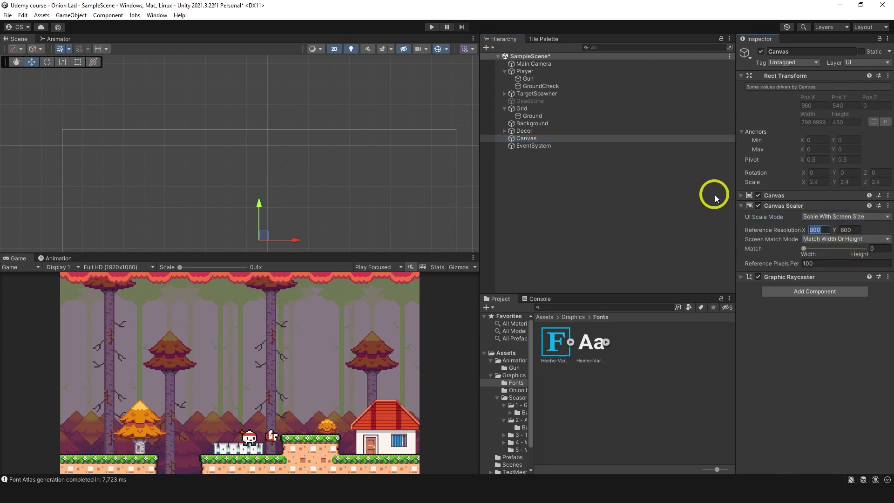
pyautogui.write('1920')
pyautogui.press('Tab')
pyautogui.write('1080')
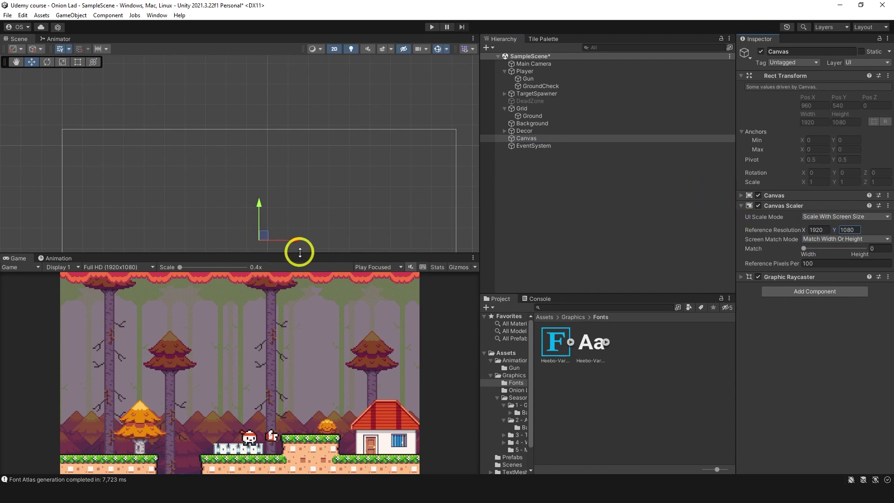
# Add a UI Image as a child of the Canvas and name it Score.
pyautogui.moveTo(298, 251); pyautogui.dragTo(260, 254)
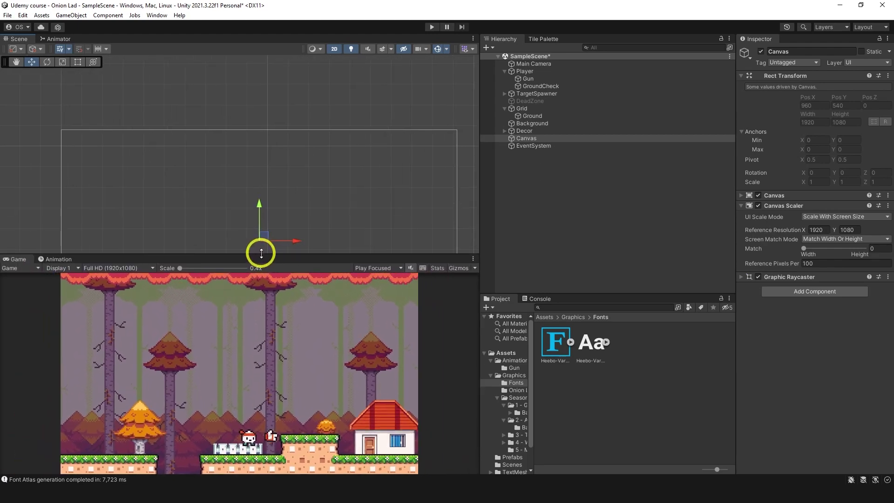
pyautogui.rightClick(538, 138)
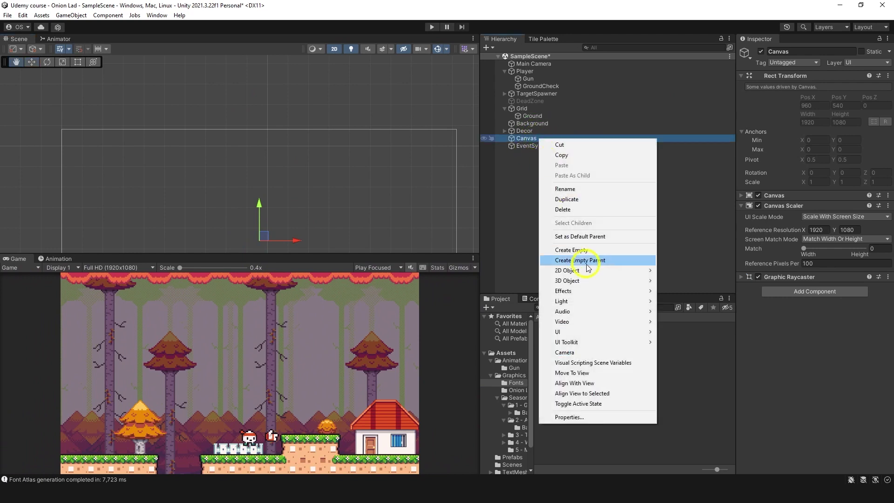
pyautogui.moveTo(605, 331)
pyautogui.click(665, 331)
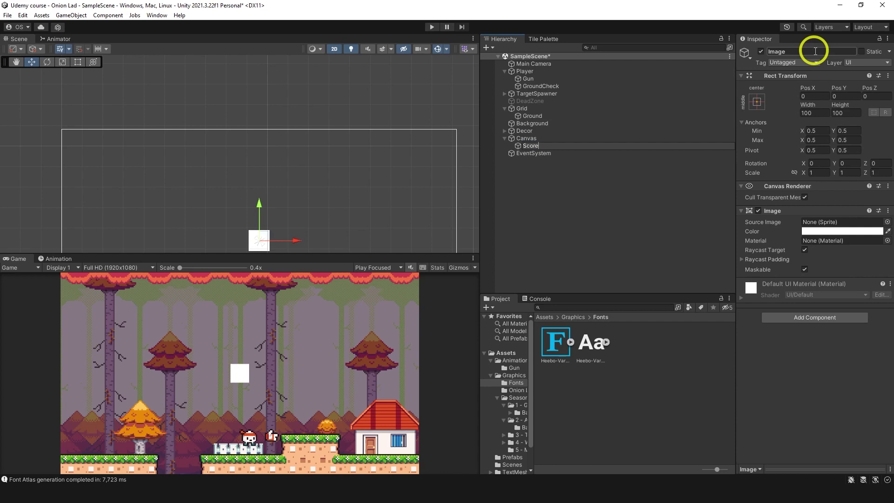
pyautogui.press('Return')
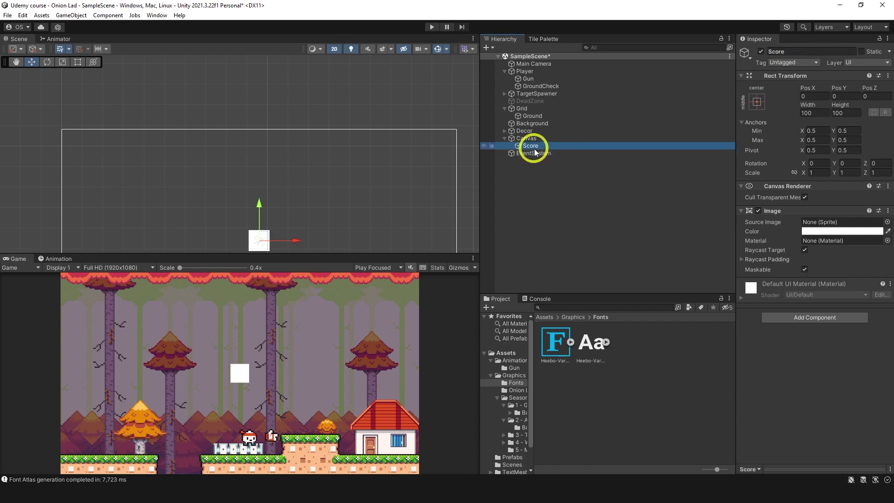
# Stretch the Score image horizontally and set its width to 260.
pyautogui.moveTo(312, 164); pyautogui.dragTo(310, 114, button='middle')
pyautogui.press('t')
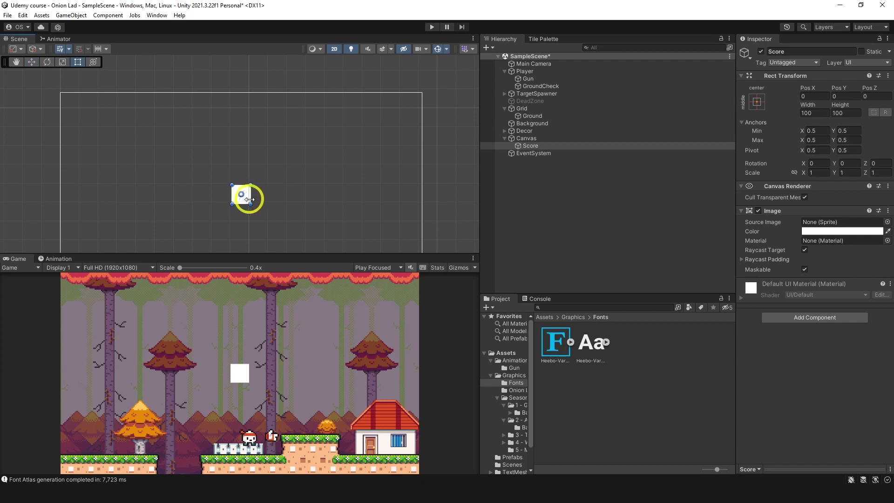
pyautogui.moveTo(251, 196); pyautogui.dragTo(280, 194)
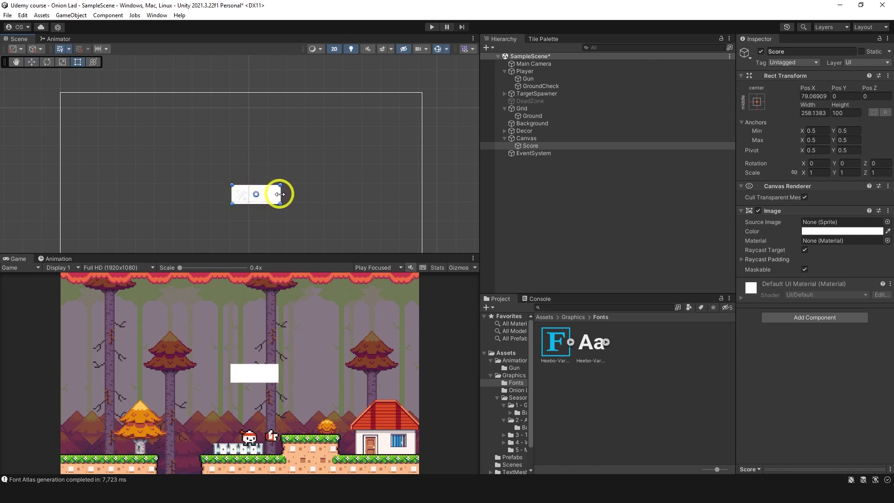
pyautogui.write('260')
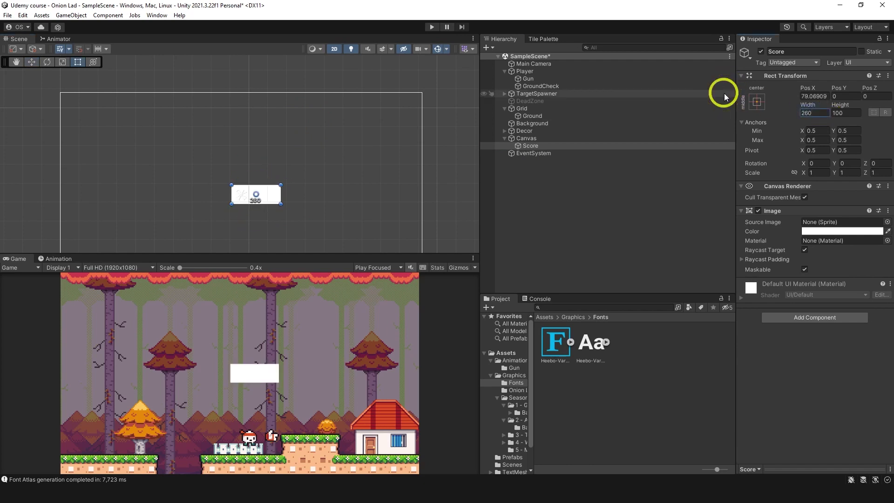
# Change the Score image's color to black and lower its alpha to make it semi-transparent.
pyautogui.click(808, 233)
pyautogui.moveTo(816, 319); pyautogui.dragTo(782, 363)
pyautogui.click(884, 226)
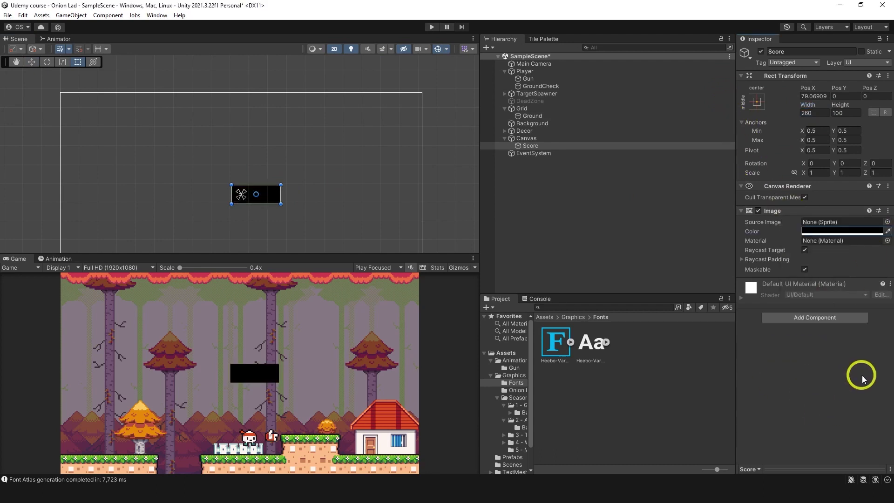
pyautogui.click(834, 232)
pyautogui.moveTo(840, 413); pyautogui.dragTo(809, 416)
pyautogui.click(885, 225)
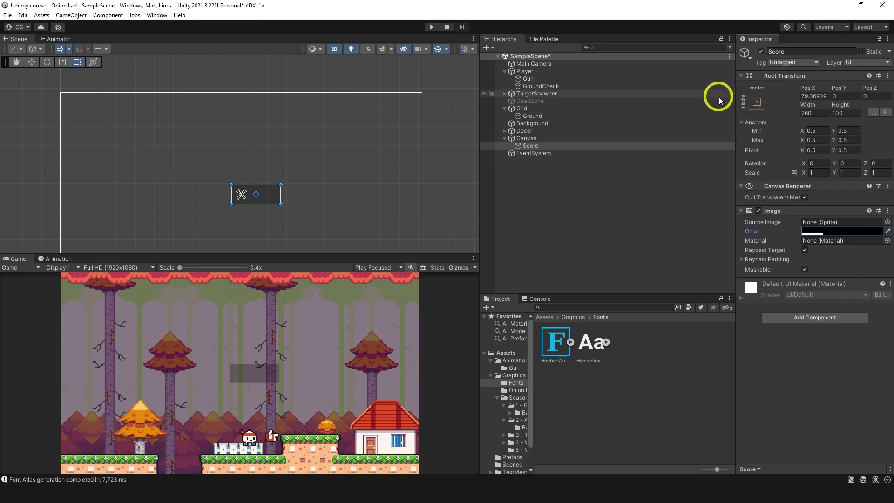
# Move the Score image up within the canvas to about X -2, Y 183.
pyautogui.press('w')
pyautogui.moveTo(261, 191); pyautogui.dragTo(247, 151)
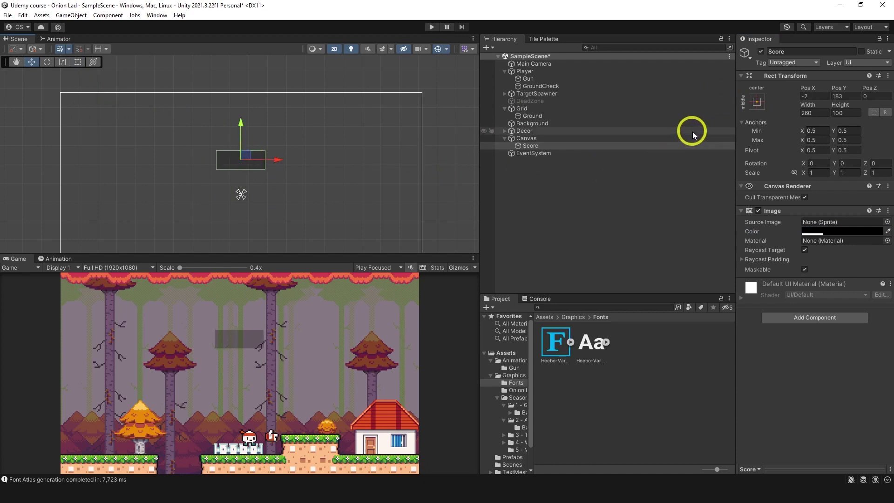
# Anchor the Score image with its pivot and position to the canvas's top-left corner, then offset it to about X 27, Y -22.
pyautogui.click(757, 101)
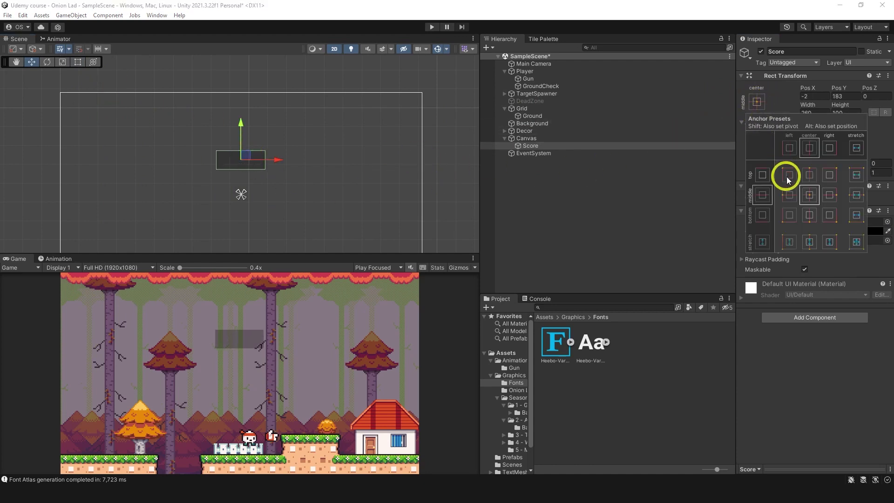
pyautogui.press('alt')
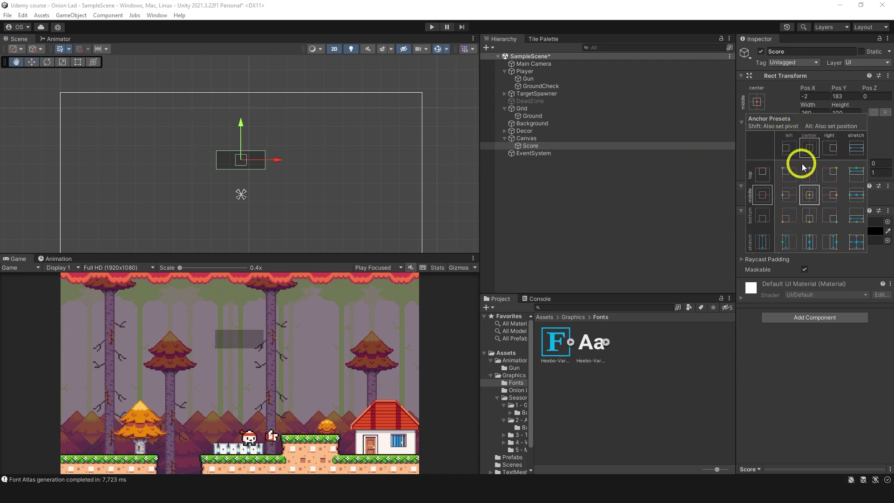
pyautogui.keyDown('alt'); pyautogui.click(791, 171); pyautogui.keyUp('alt')
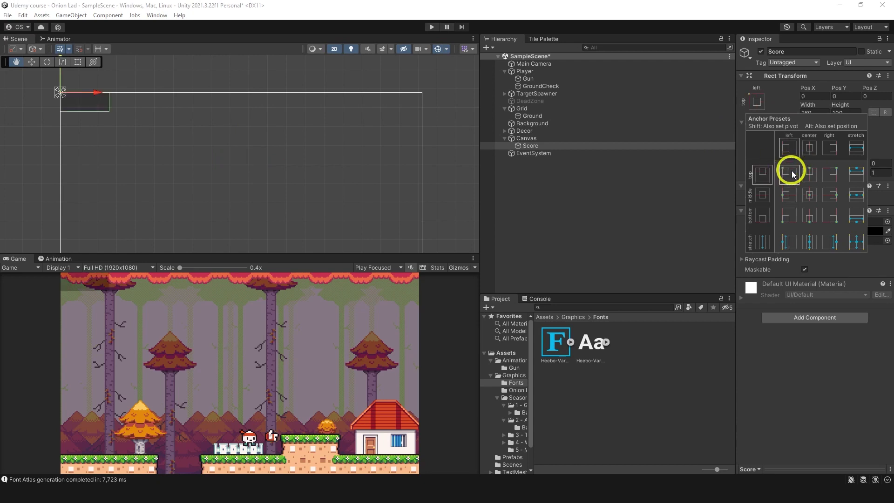
pyautogui.moveTo(238, 130); pyautogui.dragTo(286, 149)
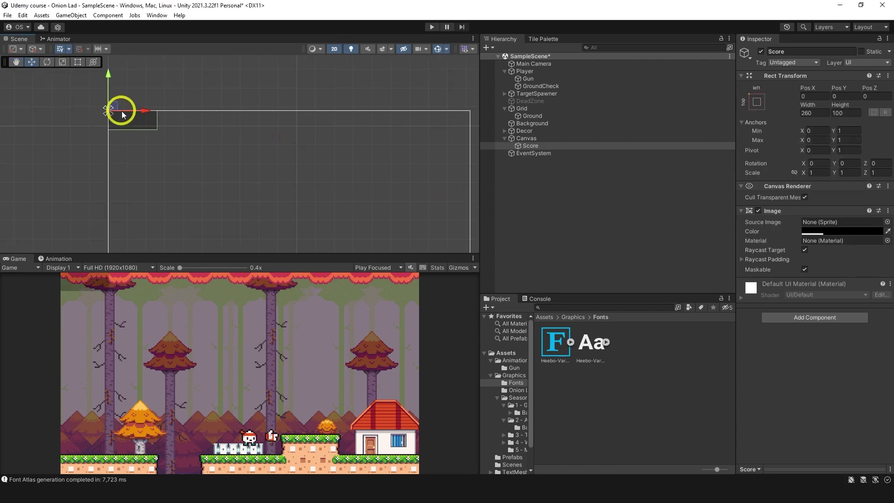
pyautogui.moveTo(112, 106); pyautogui.dragTo(118, 112)
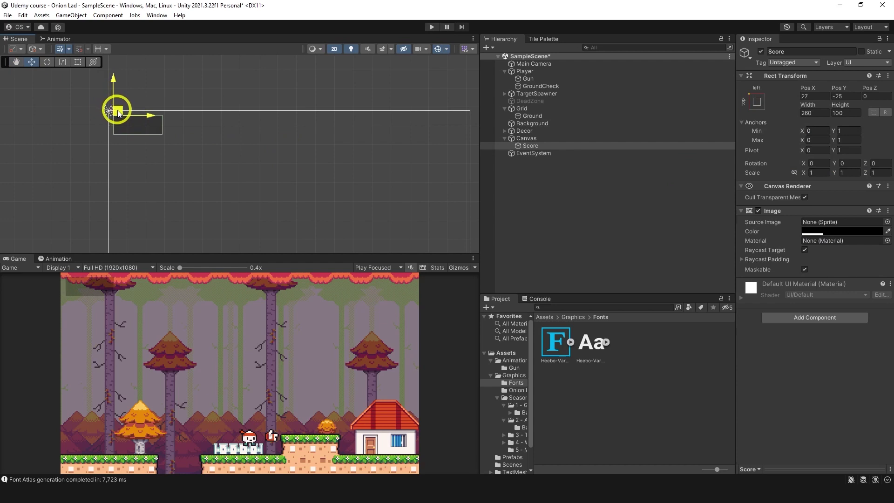
# Add a TextMeshPro text as a child of Score and stretch it to fill the panel in both directions.
pyautogui.rightClick(539, 146)
pyautogui.moveTo(646, 339)
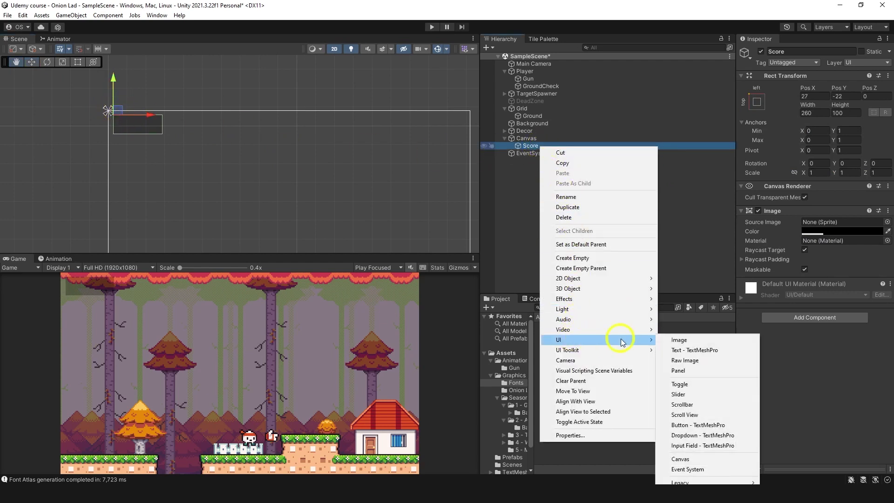
pyautogui.click(712, 352)
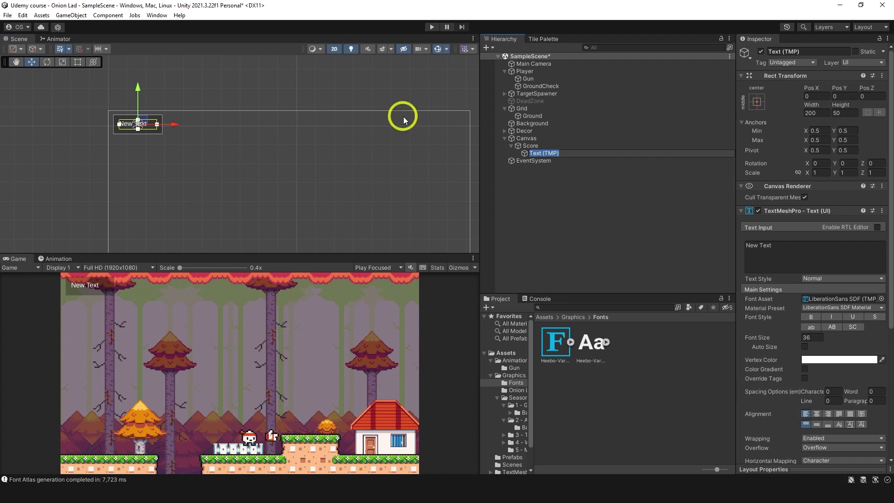
pyautogui.click(756, 101)
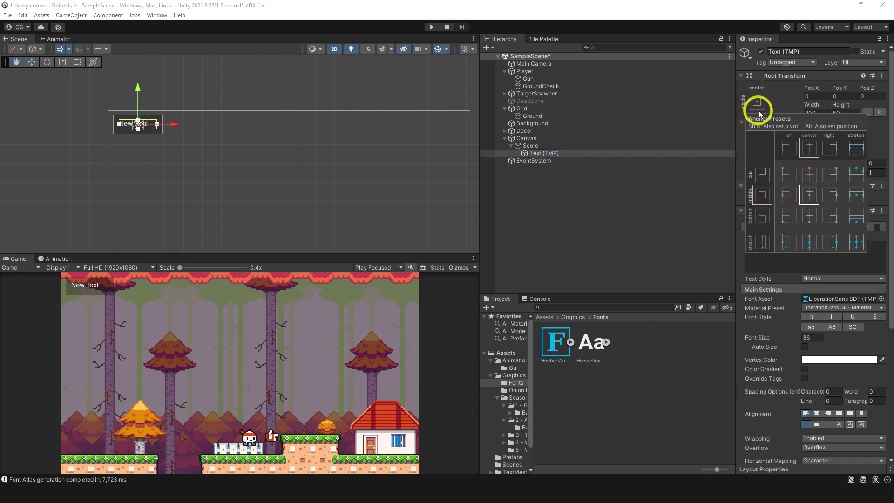
pyautogui.keyDown('alt'); pyautogui.click(855, 242); pyautogui.keyUp('alt')
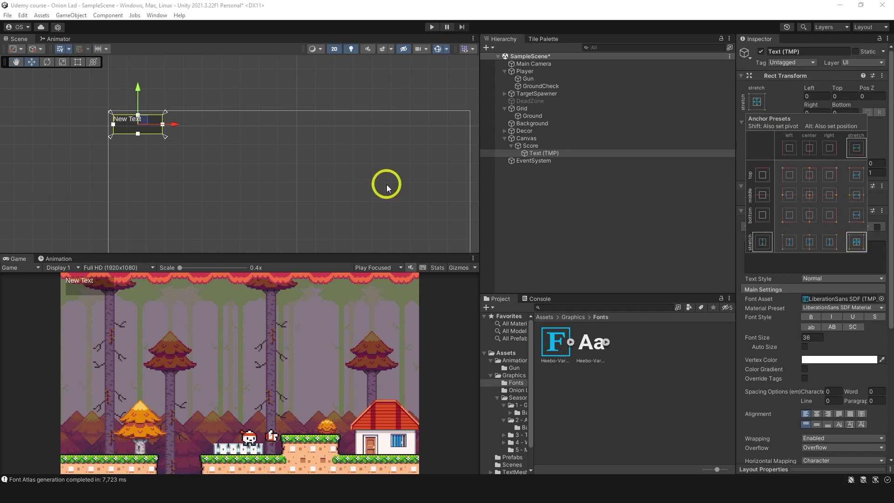
pyautogui.click(553, 152)
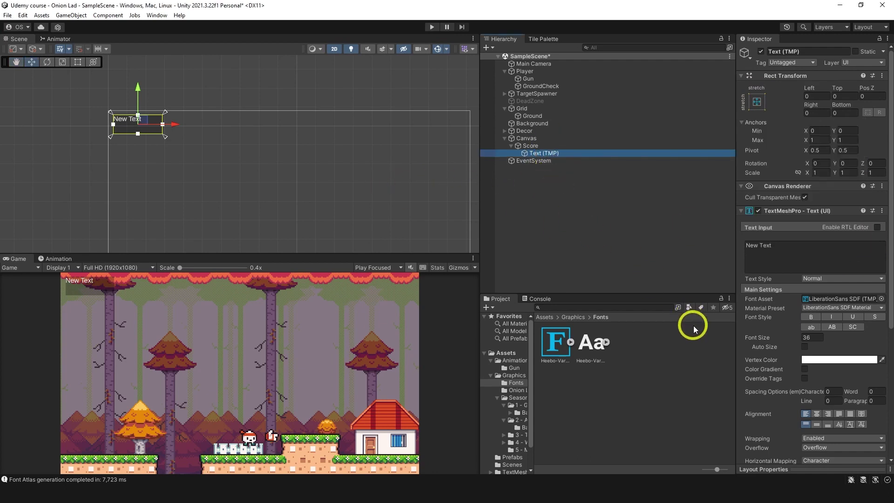
# Align the text right and vertically to the middle, and enlarge its font size to about 60.5.
pyautogui.click(828, 414)
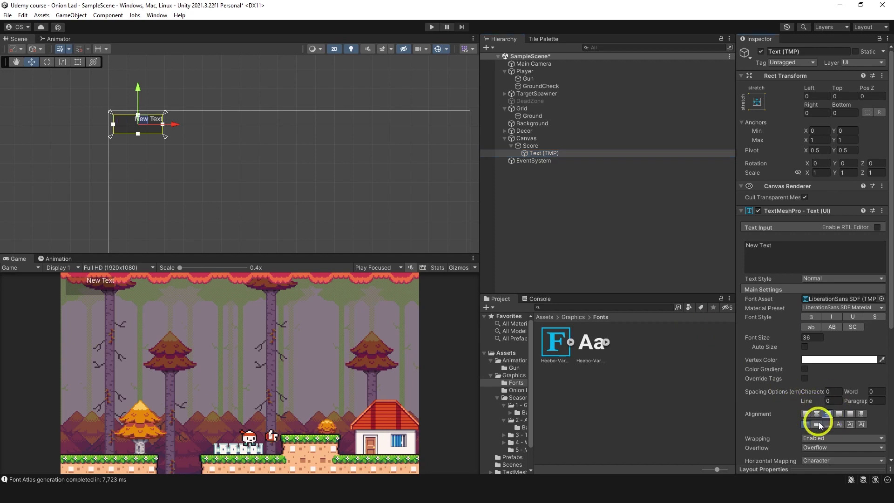
pyautogui.click(817, 424)
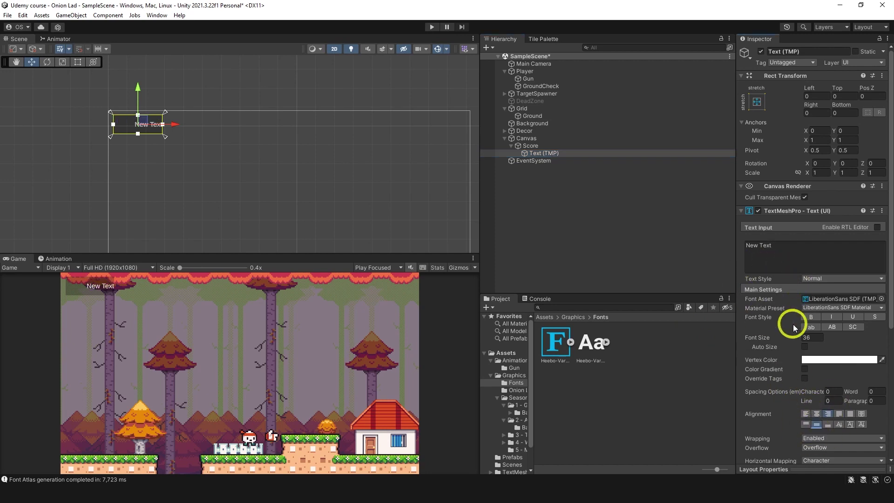
pyautogui.moveTo(764, 340)
pyautogui.mouseDown()
pyautogui.moveTo(777, 339)
pyautogui.moveTo(769, 334)
pyautogui.mouseUp()
# Change the text content to 103 and pull in its right margin slightly from the panel's edge.
pyautogui.click(791, 251)
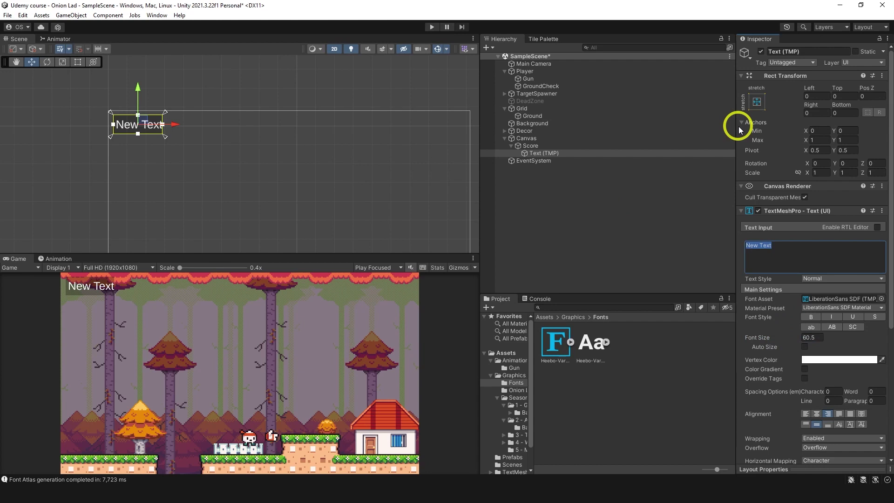
pyautogui.write('103')
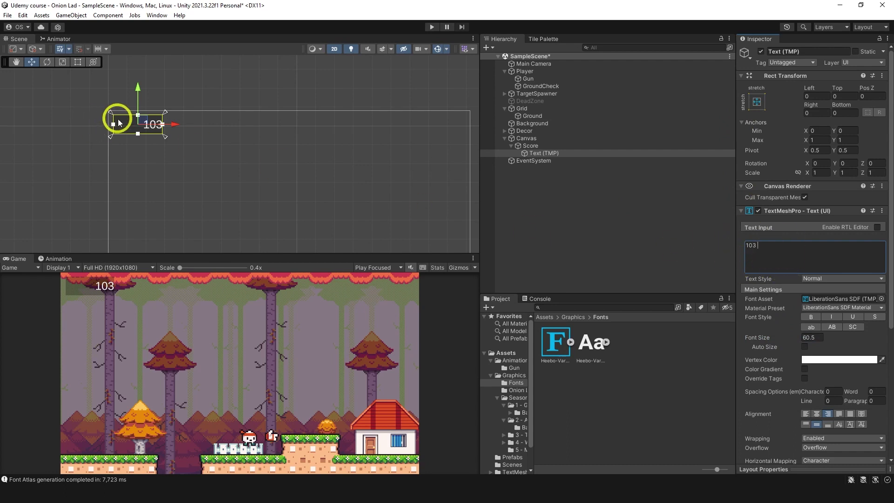
pyautogui.scroll(3, 139, 126)
pyautogui.scroll(4, 146, 132)
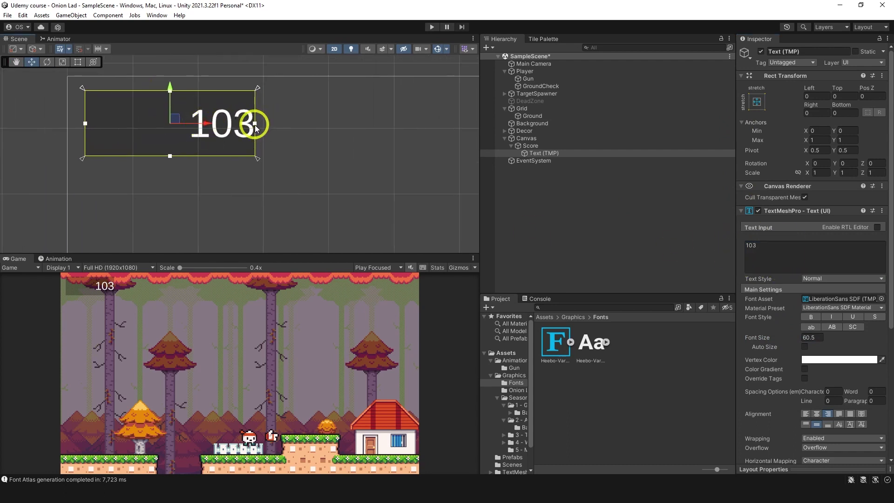
pyautogui.moveTo(255, 124); pyautogui.dragTo(248, 126)
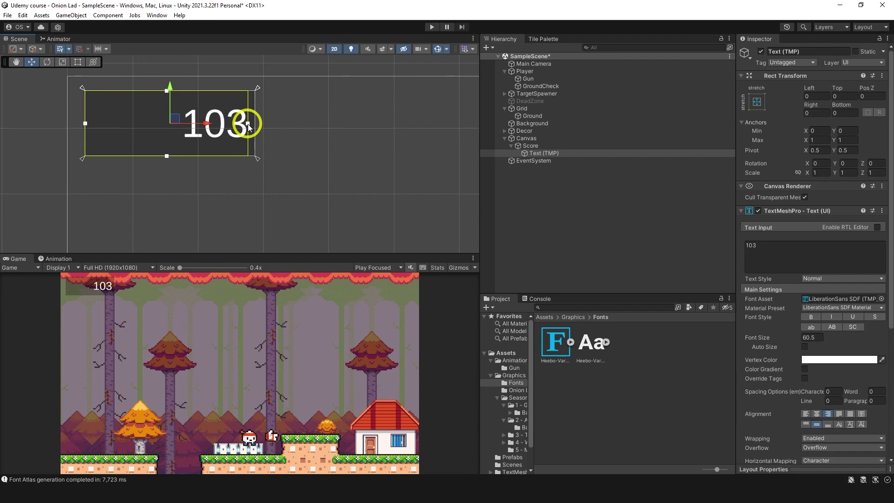
# Make the score text bold and rename the text object ScoreText.
pyautogui.click(808, 317)
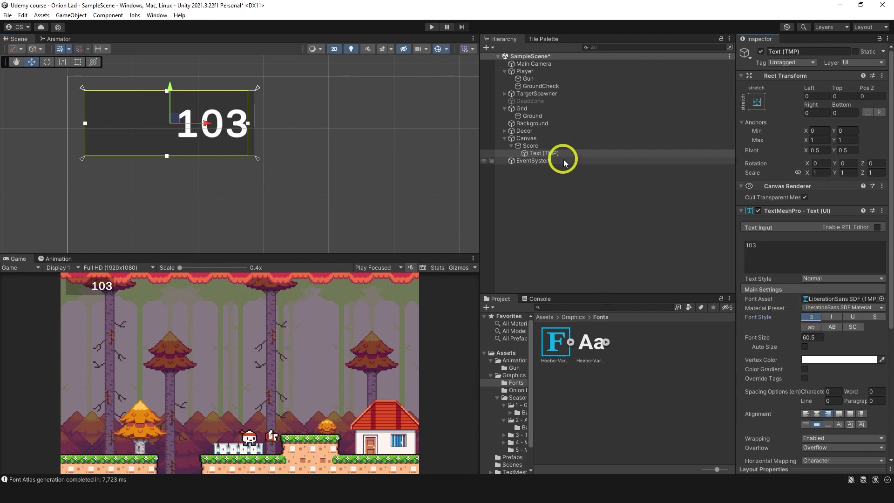
pyautogui.click(812, 51)
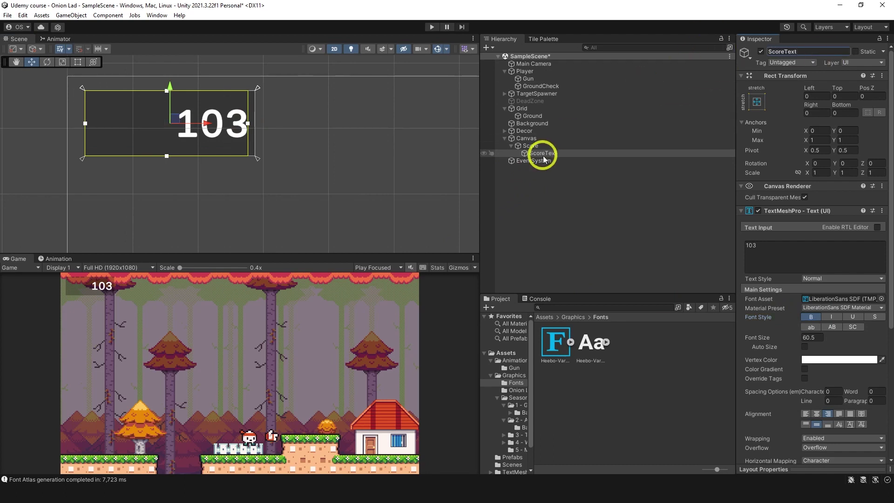
# Add a UI Image named ScoreIcon as a child of Score and move it left to about X -77.7.
pyautogui.rightClick(540, 146)
pyautogui.moveTo(598, 339)
pyautogui.click(675, 343)
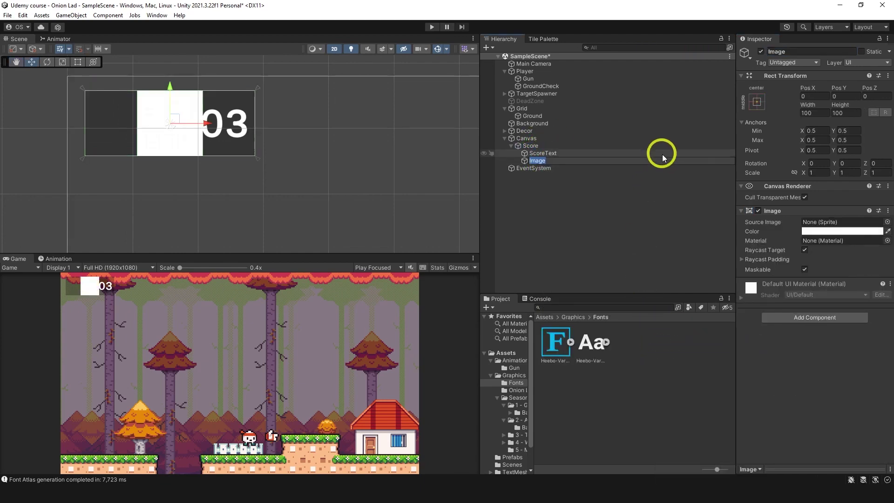
pyautogui.click(807, 52)
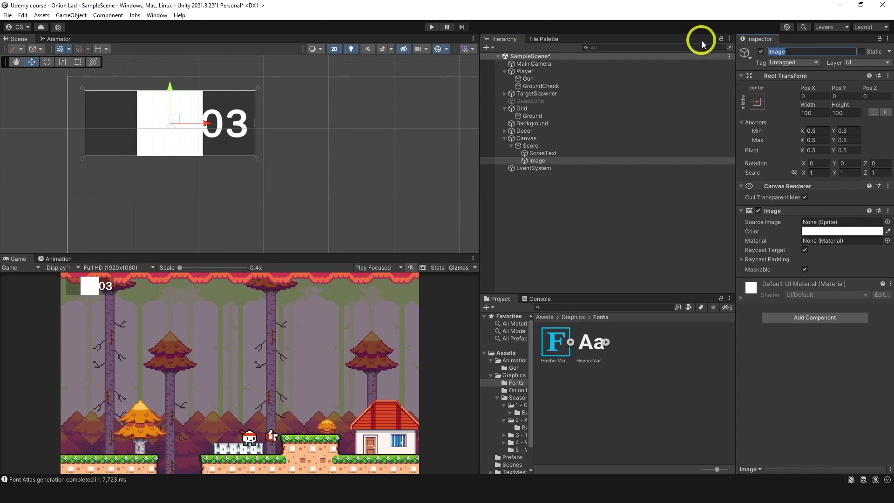
pyautogui.write('ScoreIcon')
pyautogui.press('Return')
pyautogui.moveTo(203, 123); pyautogui.dragTo(155, 125)
# Slice a fourth 16 x 16 sprite at X 48, Y 0 around the sushi pile in Sushi_Variety (16 x 16) and apply it.
pyautogui.click(572, 317)
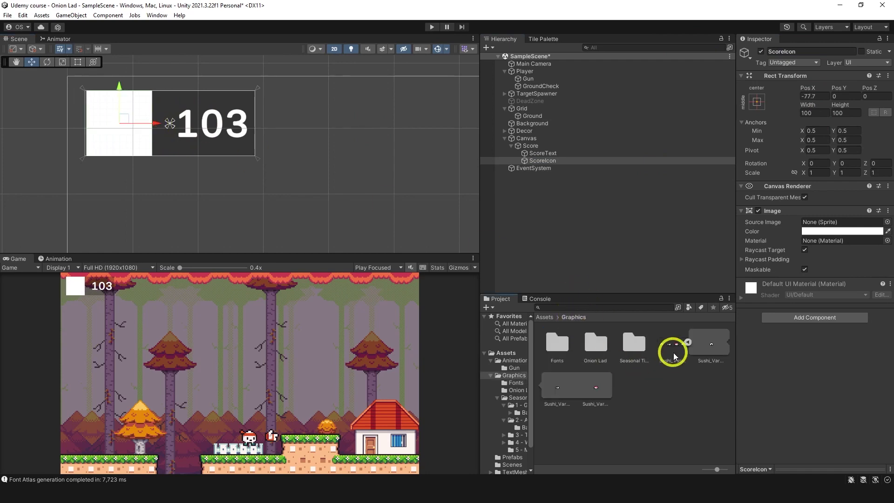
pyautogui.click(670, 345)
pyautogui.click(873, 156)
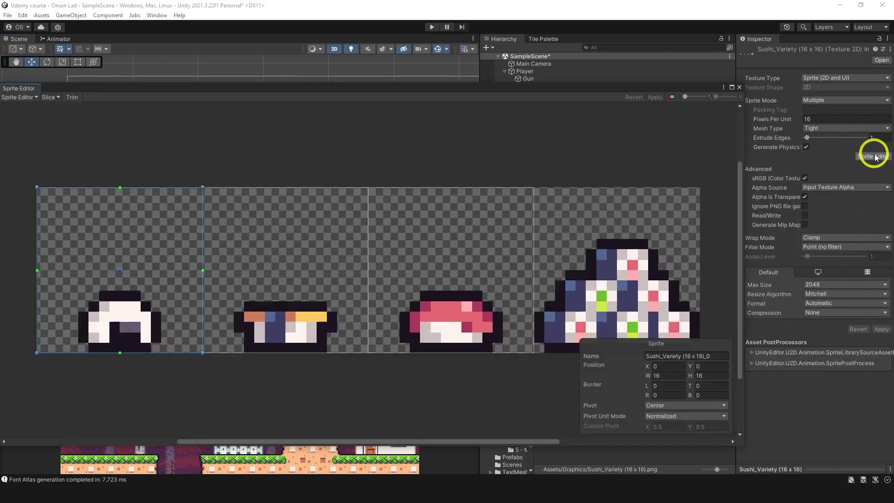
pyautogui.moveTo(699, 190); pyautogui.dragTo(582, 349)
pyautogui.moveTo(538, 373); pyautogui.dragTo(536, 374)
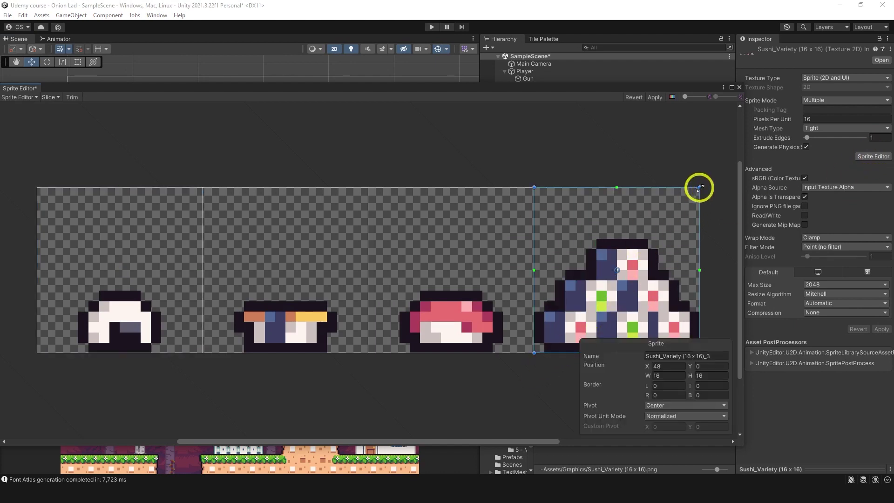
pyautogui.click(660, 97)
pyautogui.click(739, 87)
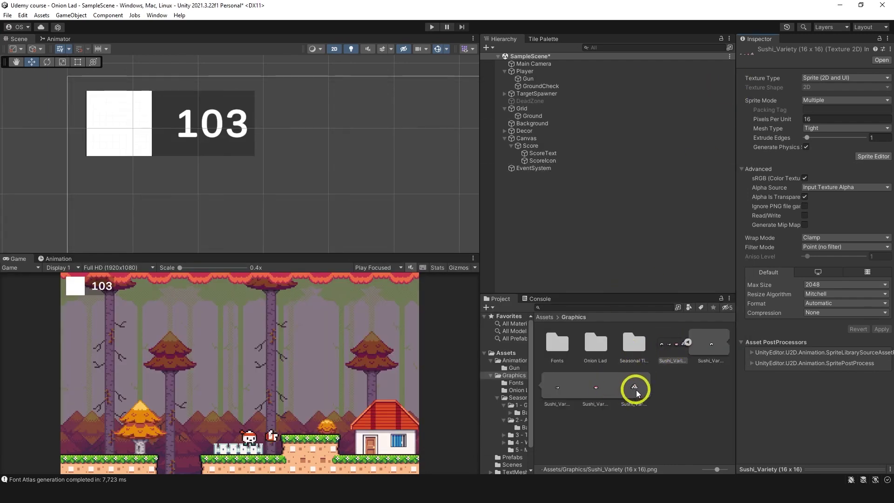
# Assign the sushi pile sprite Sushi_Variety (16 x 16)_3 to ScoreIcon and position it at the panel's left side, about Y 15.7.
pyautogui.click(549, 160)
pyautogui.moveTo(635, 396); pyautogui.dragTo(818, 223)
pyautogui.moveTo(115, 90); pyautogui.dragTo(130, 84)
pyautogui.moveTo(156, 113); pyautogui.dragTo(161, 117)
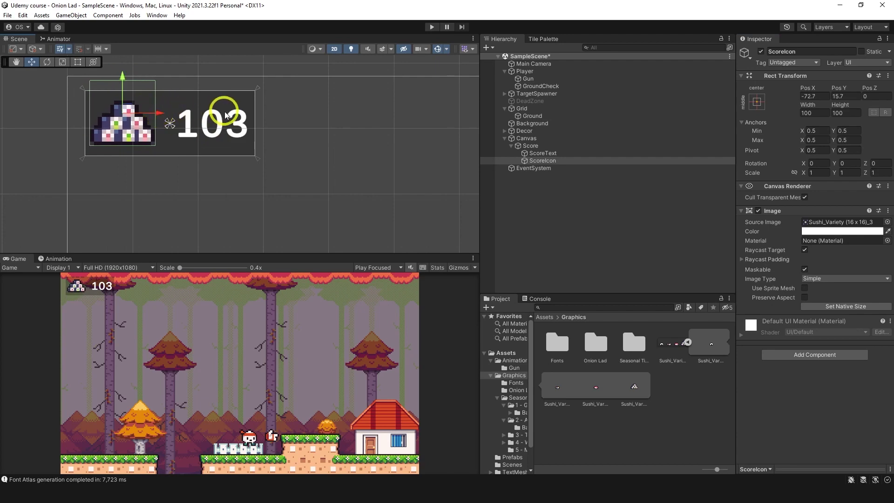
pyautogui.moveTo(159, 113); pyautogui.dragTo(156, 113)
pyautogui.click(543, 153)
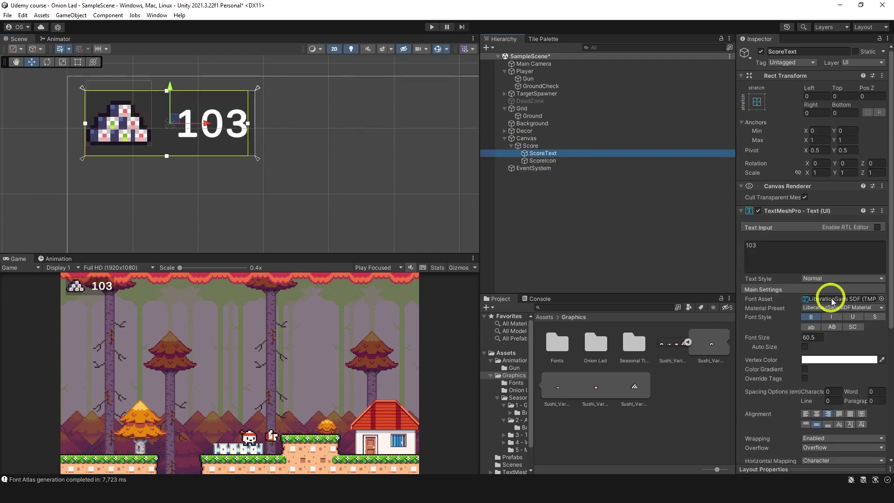
pyautogui.click(794, 248)
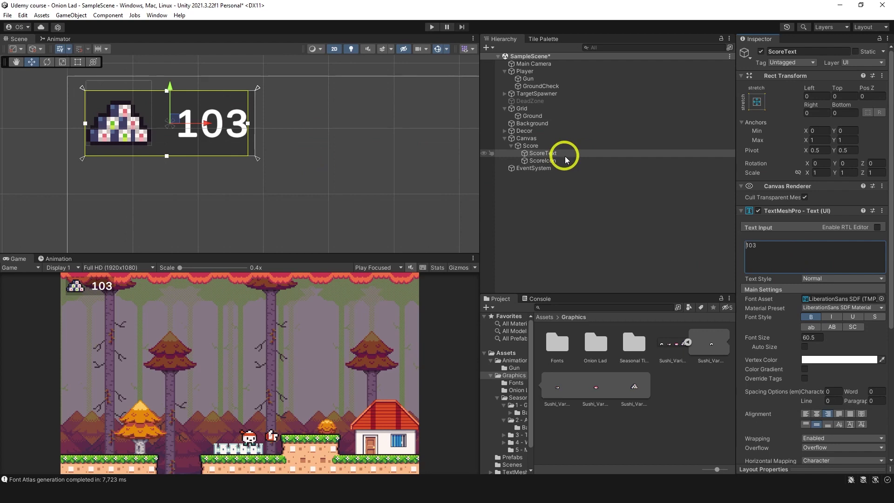
# Duplicate the Score panel and anchor the copy with its pivot and position to the canvas's top-right corner.
pyautogui.doubleClick(535, 145)
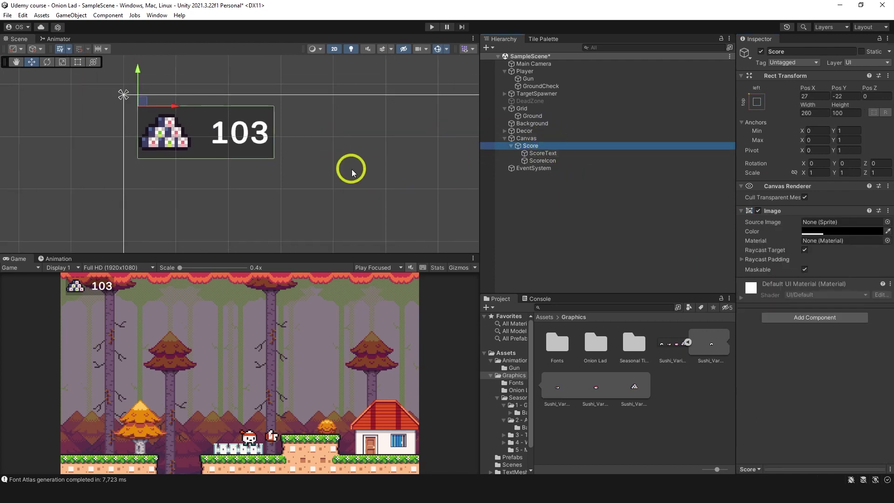
pyautogui.scroll(-5, 351, 172)
pyautogui.moveTo(230, 154); pyautogui.dragTo(247, 136, button='middle')
pyautogui.scroll(-1, 215, 106)
pyautogui.hotkey('ctrl', 'd')
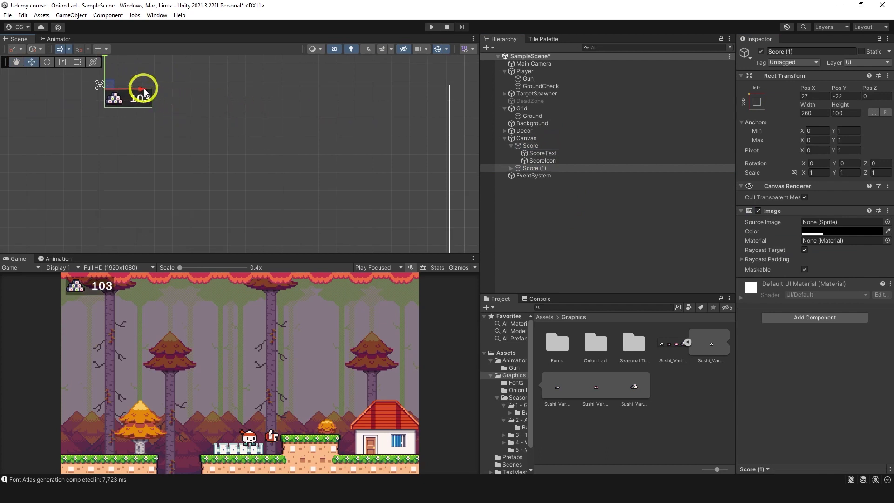
pyautogui.moveTo(145, 92); pyautogui.dragTo(427, 92)
pyautogui.click(756, 102)
pyautogui.keyDown('alt'); pyautogui.keyDown('shift'); pyautogui.click(829, 174); pyautogui.keyUp('shift'); pyautogui.keyUp('alt')
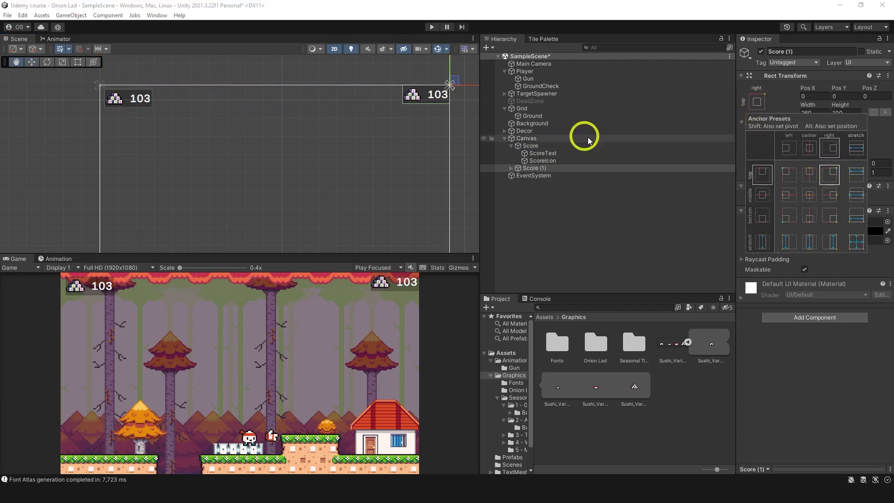
# Offset the duplicated Score panel from the top-right corner to about X -20, Y -23.
pyautogui.moveTo(476, 67); pyautogui.dragTo(421, 99, button='middle')
pyautogui.moveTo(397, 80); pyautogui.dragTo(397, 83)
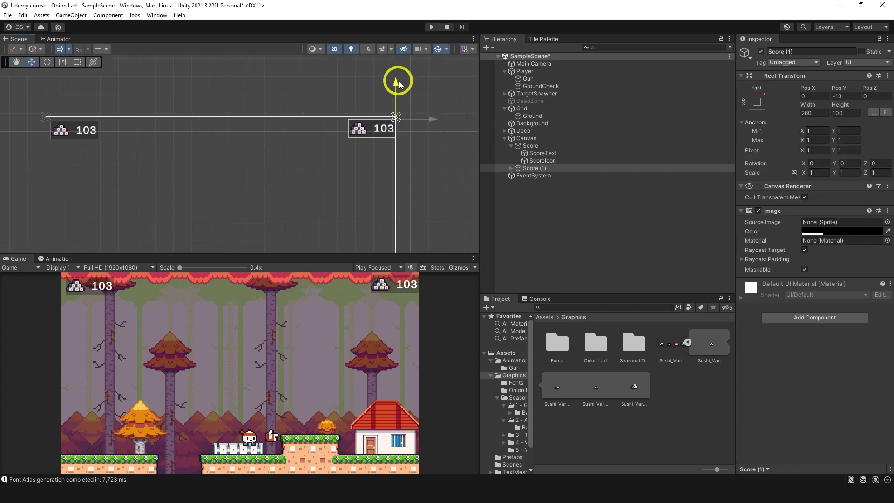
pyautogui.moveTo(433, 118); pyautogui.dragTo(426, 120)
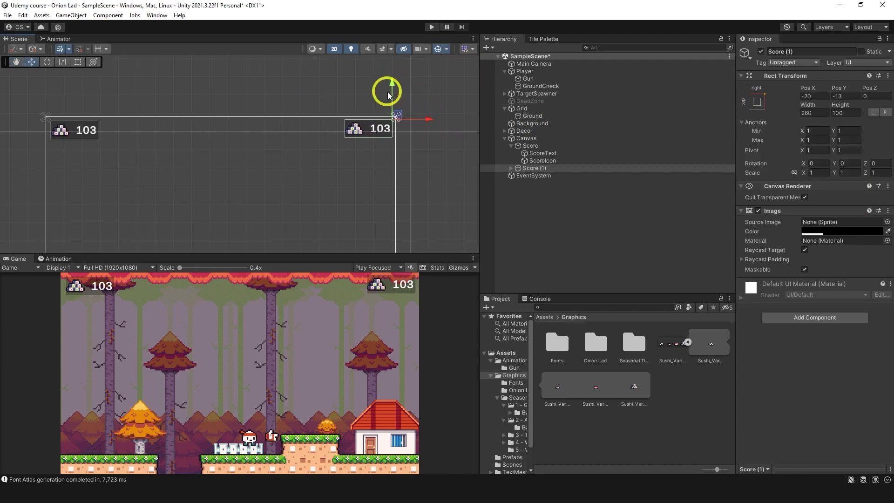
pyautogui.moveTo(391, 89); pyautogui.dragTo(391, 91)
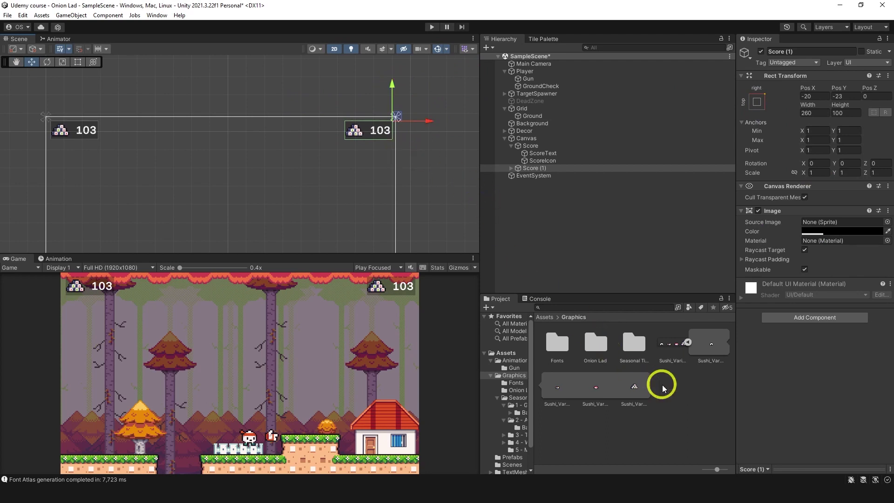
# Examine the Grassland_entities (16 x 16) sheet of the 1 - Grassland tileset in the Sprite Editor for a usable icon.
pyautogui.doubleClick(629, 345)
pyautogui.doubleClick(561, 343)
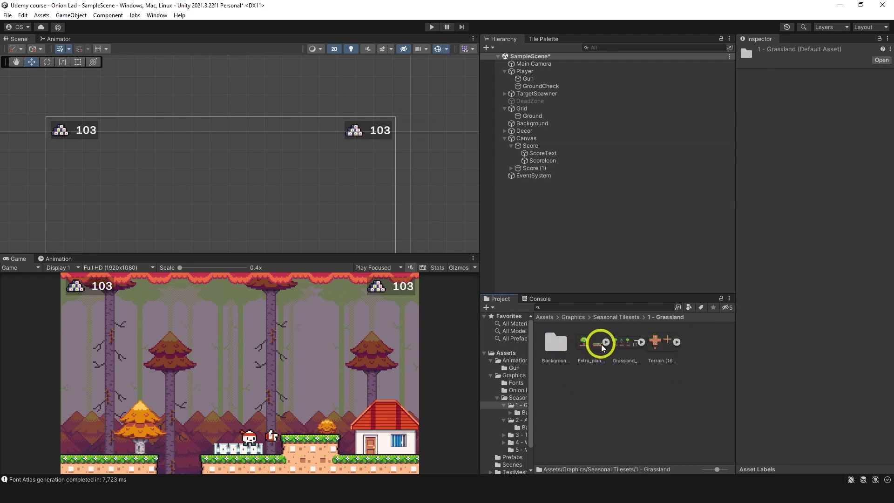
pyautogui.click(616, 348)
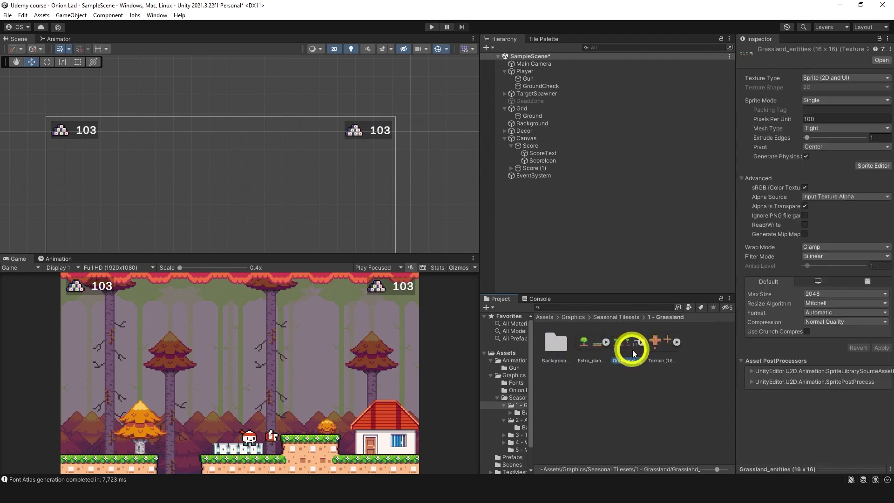
pyautogui.click(873, 165)
pyautogui.click(743, 86)
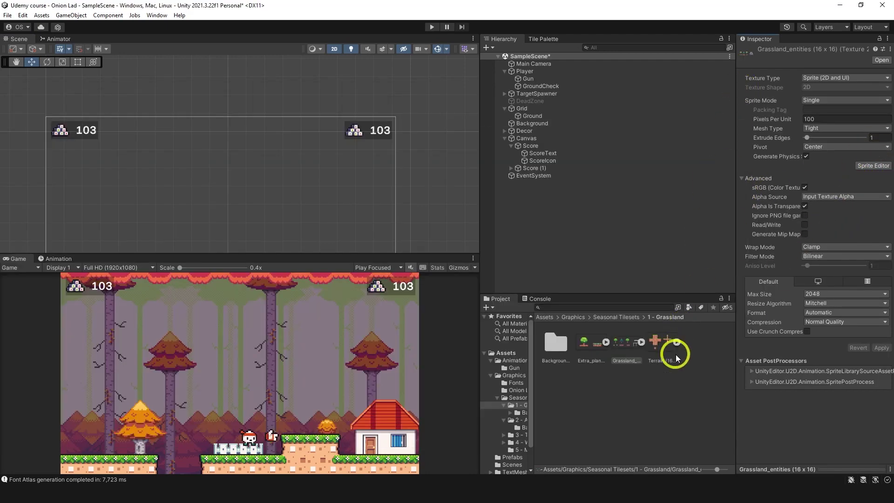
# Examine the Blocks and Snack_machine_Bench_Trash_bin sheets of the 5 - Misc. universal tiles folder in the Sprite Editor for a usable icon.
pyautogui.click(615, 316)
pyautogui.doubleClick(708, 343)
pyautogui.click(562, 348)
pyautogui.click(873, 166)
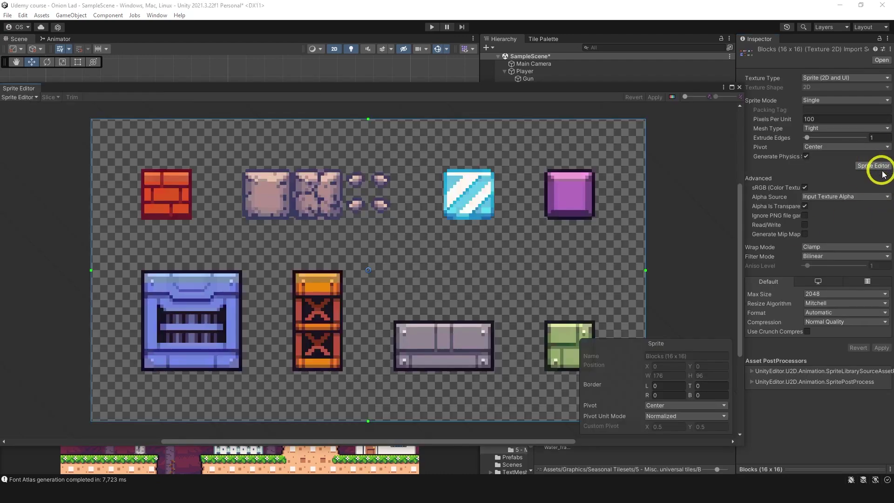
pyautogui.click(739, 88)
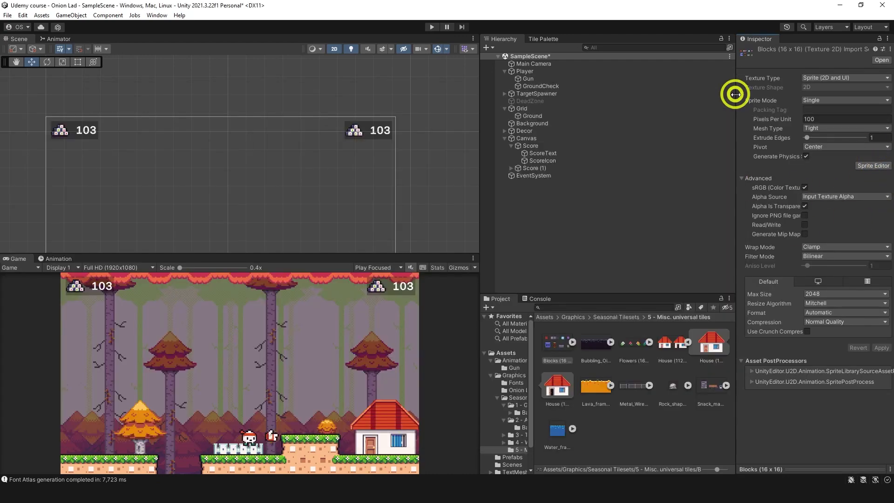
pyautogui.click(704, 385)
pyautogui.click(872, 165)
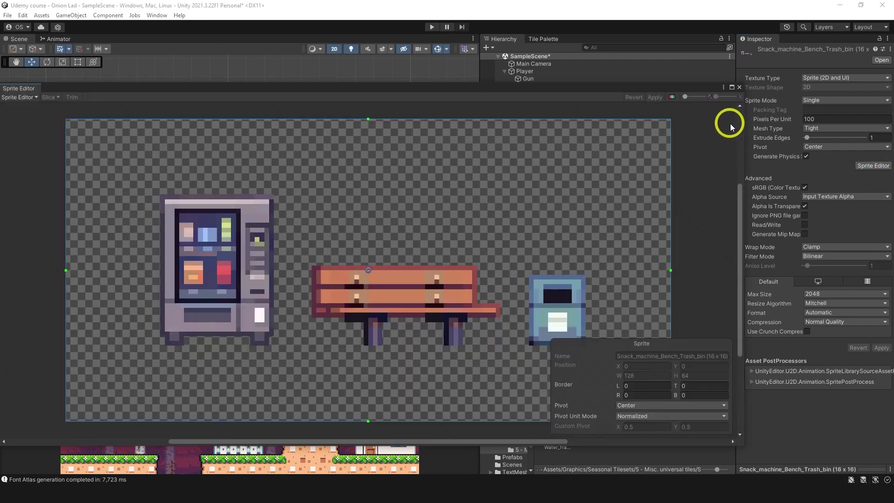
pyautogui.click(739, 88)
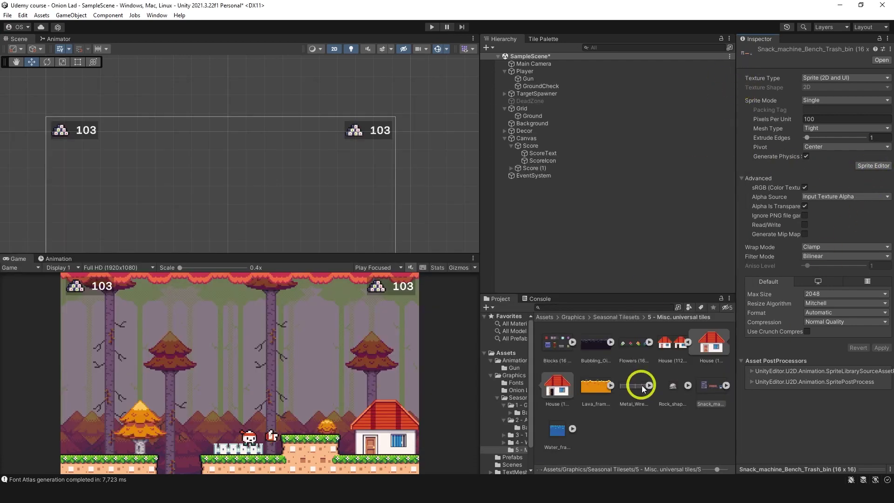
# Import the UI Elements folder and the cloud poof, Speech_Emotes and wrapped item sheets into the Graphics folder.
pyautogui.click(363, 305)
pyautogui.click(505, 307)
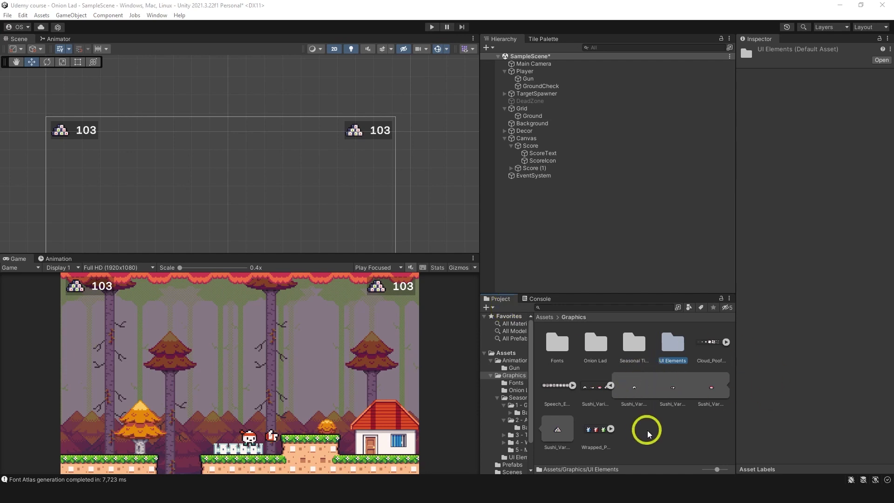
# Examine the Speech_Emotes (16 x 16) and Timer_Coin_Numbers_Outlined (8 x 8) sheets in the Sprite Editor for a timer icon.
pyautogui.click(558, 389)
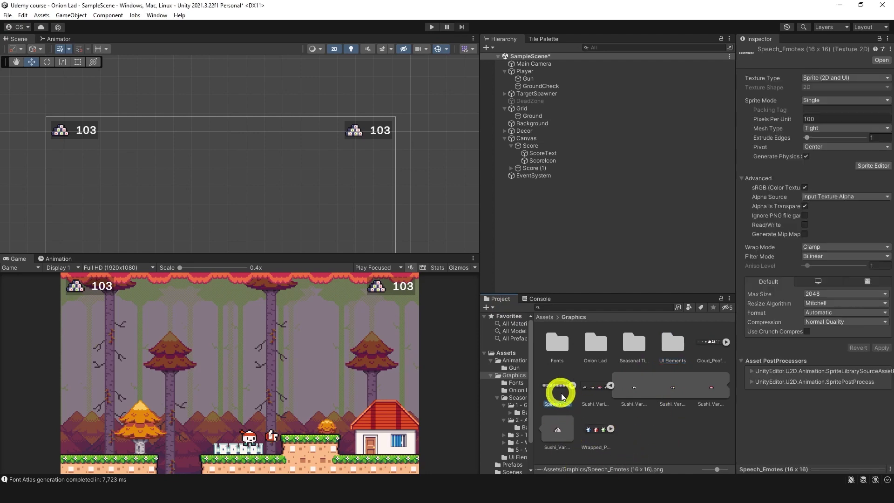
pyautogui.click(870, 166)
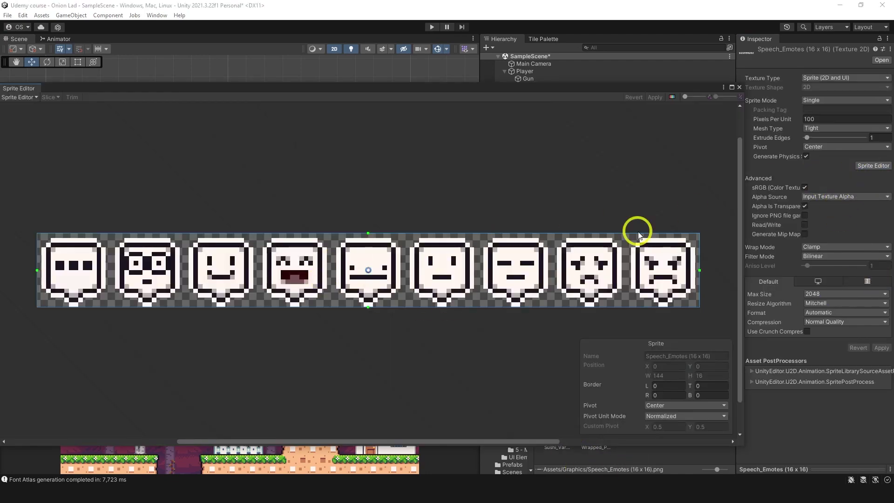
pyautogui.click(739, 87)
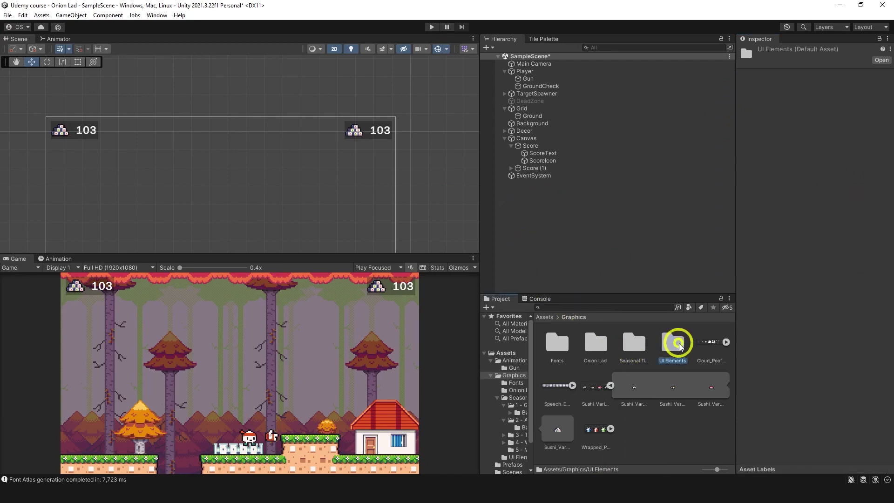
pyautogui.doubleClick(672, 344)
pyautogui.click(596, 347)
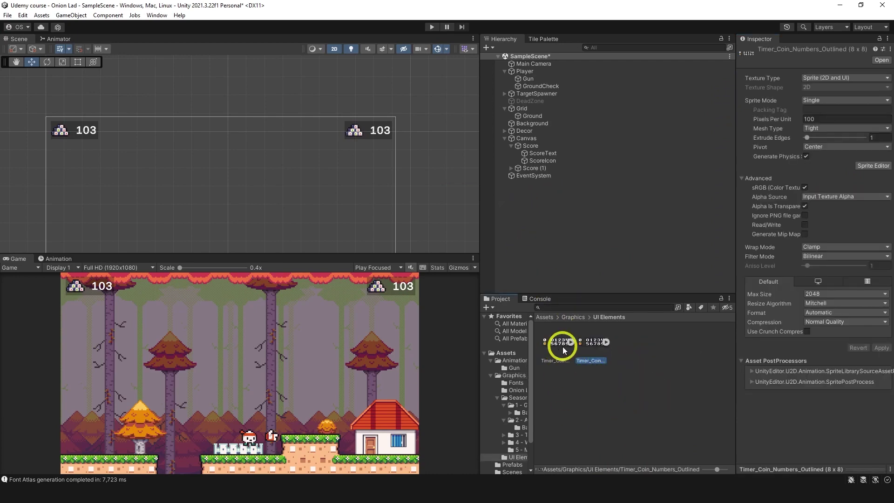
pyautogui.click(870, 165)
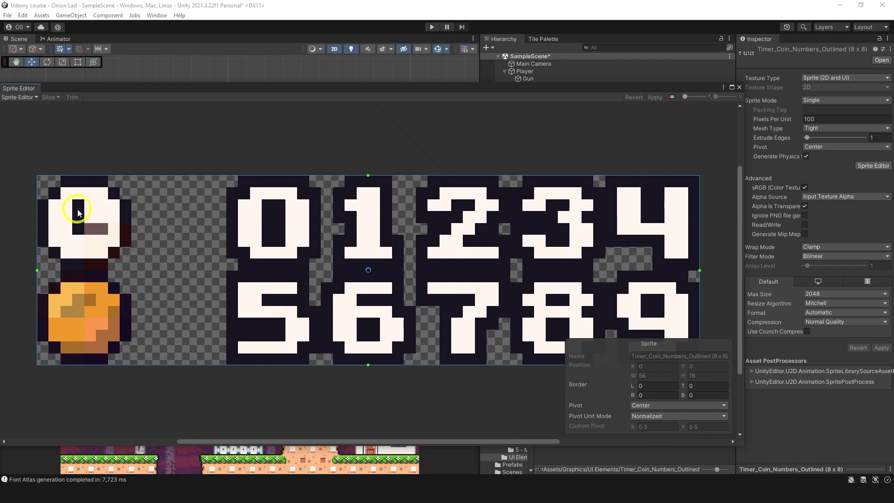
pyautogui.click(739, 87)
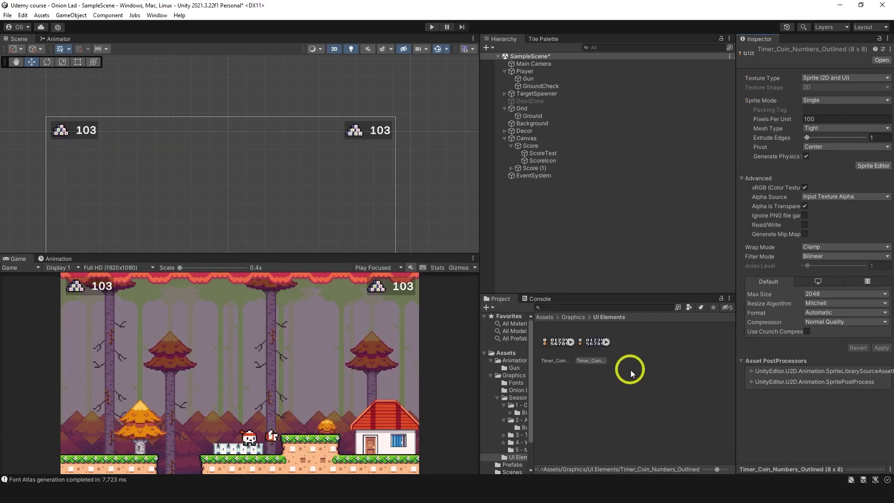
# Import buttons.png from the Rocky Roads UI folder in File Explorer into the project's UI Elements folder.
pyautogui.moveTo(166, 477)
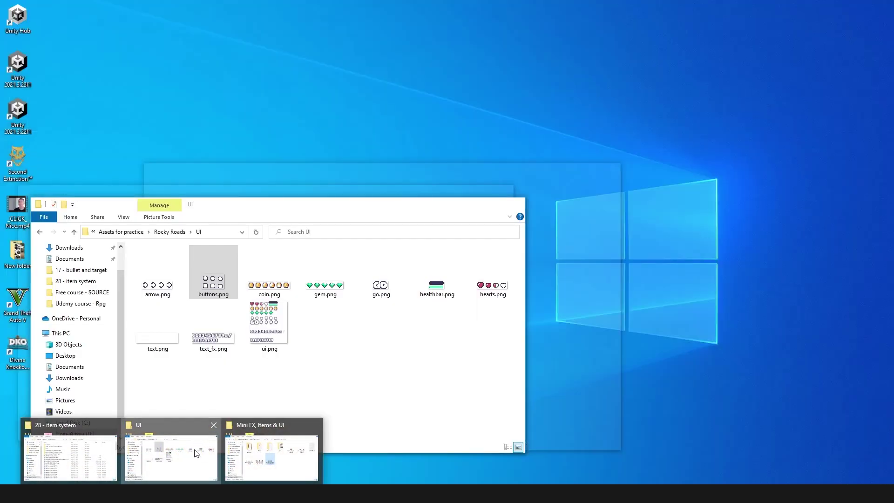
pyautogui.click(195, 453)
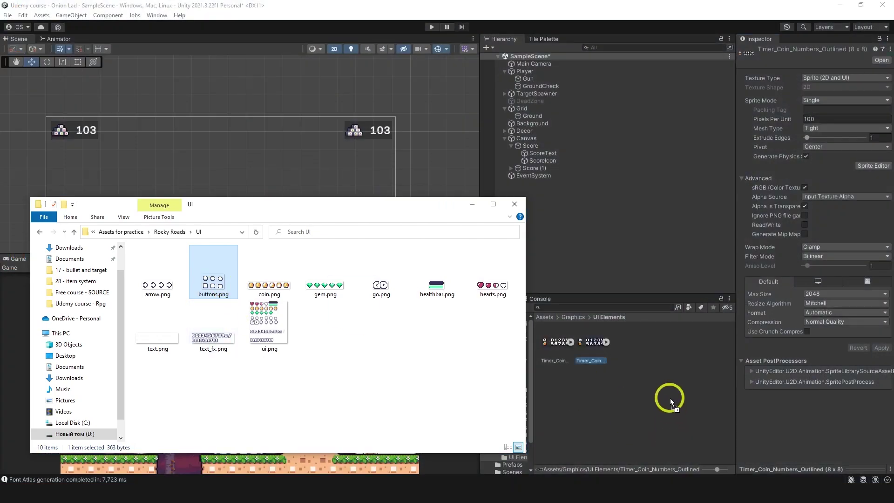
pyautogui.moveTo(669, 398); pyautogui.dragTo(668, 400)
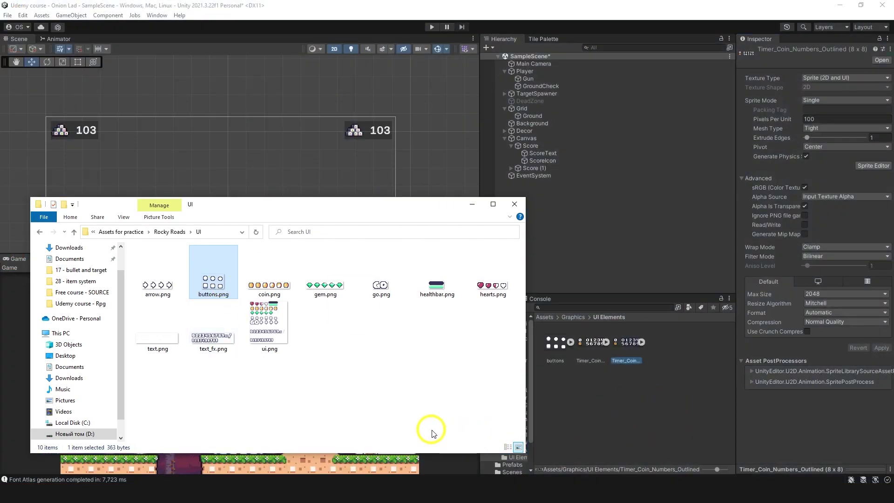
pyautogui.click(773, 426)
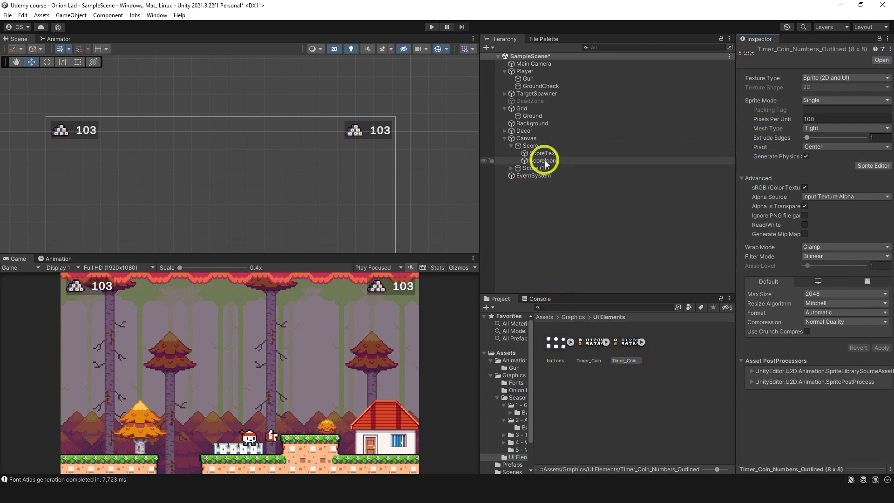
# Rename the duplicated panel Score (1) as Timer.
pyautogui.click(510, 168)
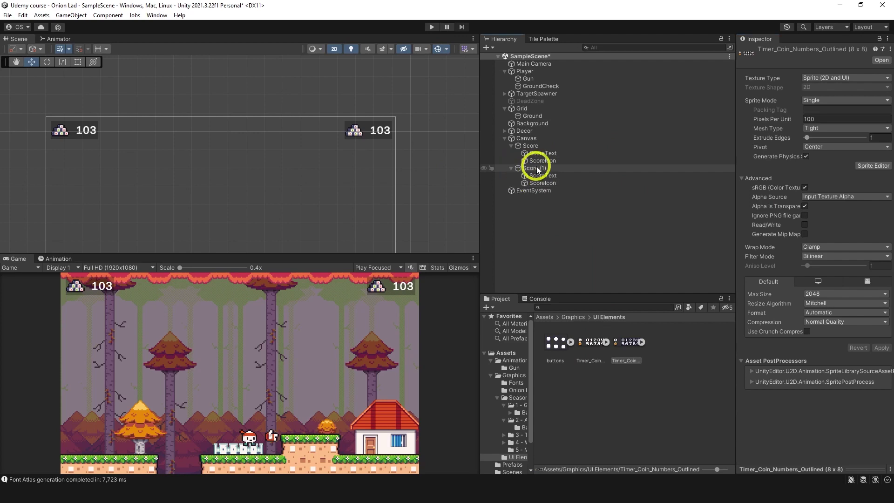
pyautogui.click(535, 168)
pyautogui.click(779, 52)
pyautogui.write('Timer')
pyautogui.press('Return')
# Rename the Timer panel's text and icon children as TimerText and TimerIcon.
pyautogui.click(583, 174)
pyautogui.click(787, 53)
pyautogui.write('Ti')
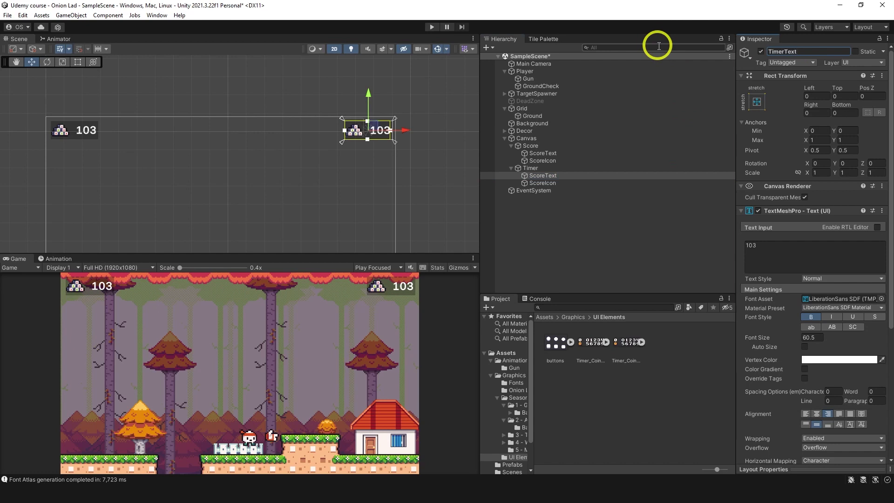
pyautogui.write('merText')
pyautogui.press('Return')
pyautogui.click(571, 182)
pyautogui.click(791, 52)
pyautogui.write('Ti')
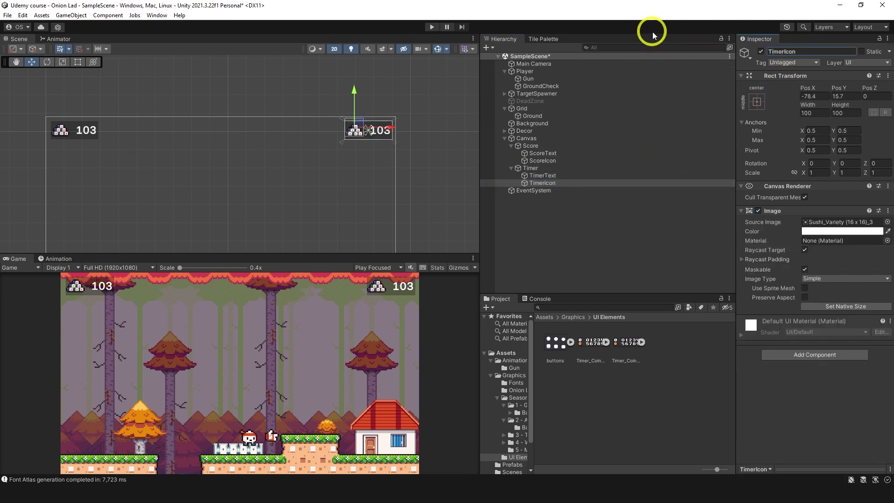
# Set compression to None and filter mode to Point (no filter) for all three textures in UI Elements.
pyautogui.click(591, 342)
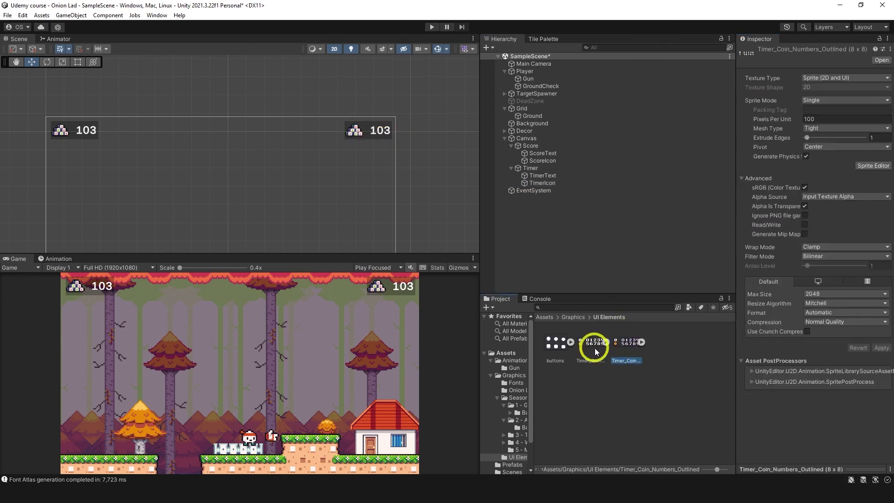
pyautogui.keyDown('ctrl'); pyautogui.click(625, 343); pyautogui.keyUp('ctrl')
pyautogui.click(828, 329)
pyautogui.keyDown('ctrl'); pyautogui.click(554, 344); pyautogui.keyUp('ctrl')
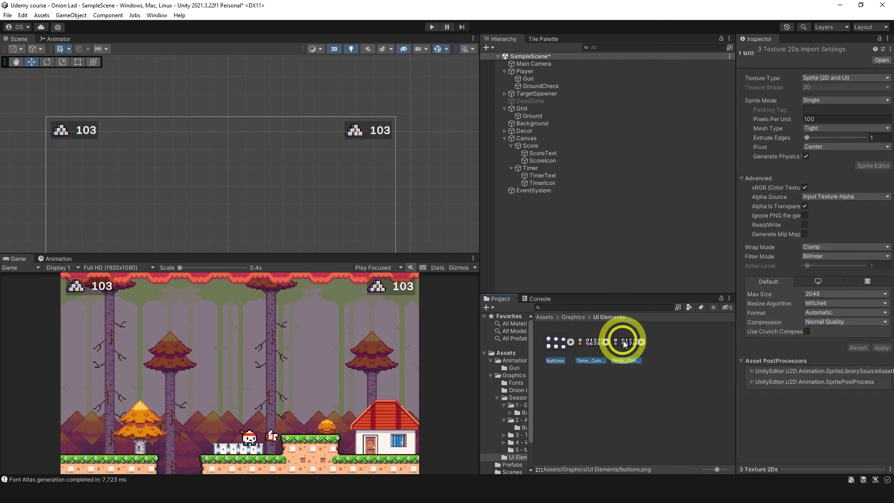
pyautogui.click(823, 324)
pyautogui.click(820, 332)
pyautogui.click(816, 256)
pyautogui.click(820, 260)
# Set the three textures to 16 pixels per unit and Multiple sprite mode, and apply the import settings.
pyautogui.click(819, 119)
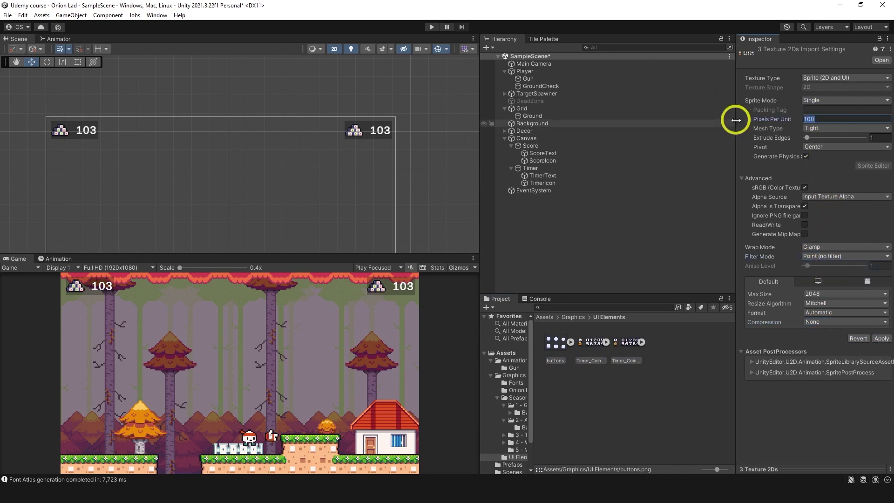
pyautogui.click(821, 101)
pyautogui.click(826, 122)
pyautogui.click(880, 328)
# Open the Timer_Coin_Numbers_Outlined (8 x 8) sheet in the Sprite Editor.
pyautogui.click(603, 347)
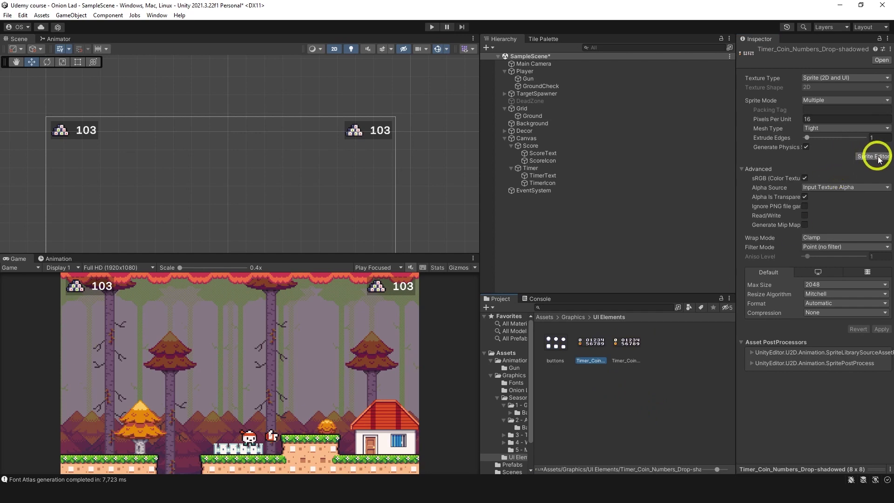
pyautogui.click(630, 344)
pyautogui.click(873, 156)
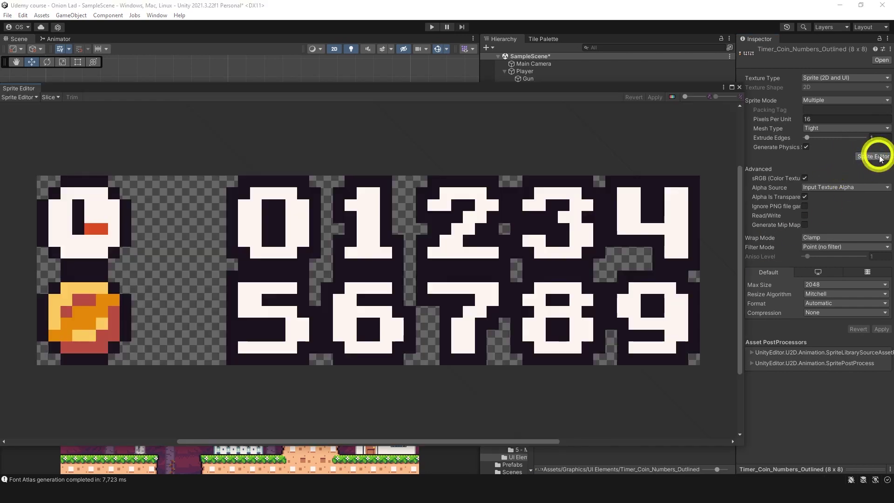
# Try automatic and grid-based slicing on the Timer_Coin_Numbers_Outlined sheet, and discard the resulting slices.
pyautogui.click(50, 97)
pyautogui.click(130, 106)
pyautogui.click(130, 116)
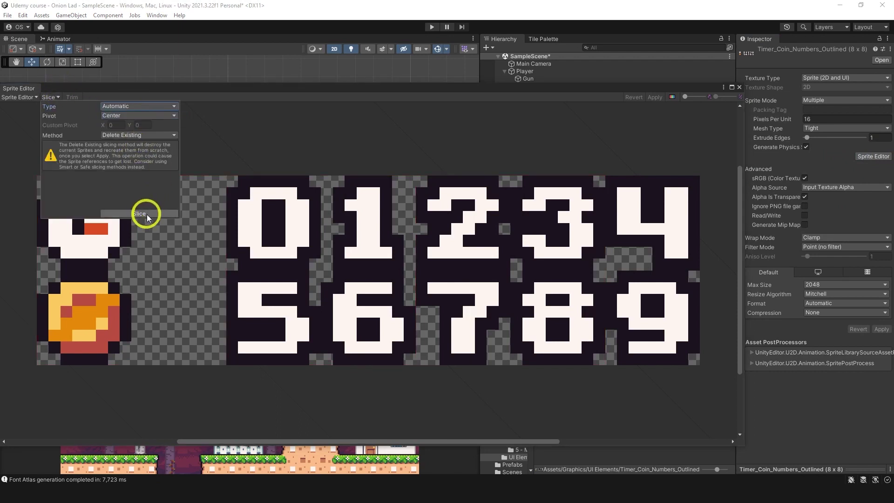
pyautogui.click(131, 106)
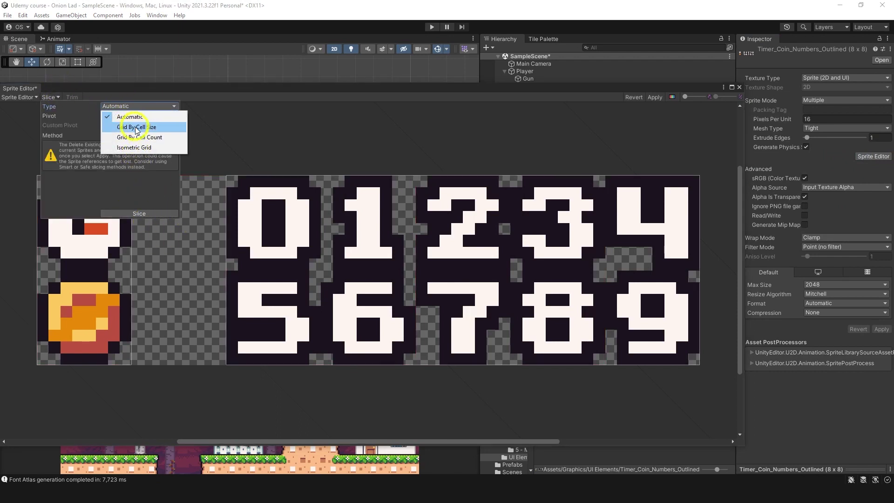
pyautogui.click(143, 185)
pyautogui.click(138, 214)
pyautogui.click(289, 236)
pyautogui.click(250, 256)
pyautogui.click(106, 311)
pyautogui.click(112, 272)
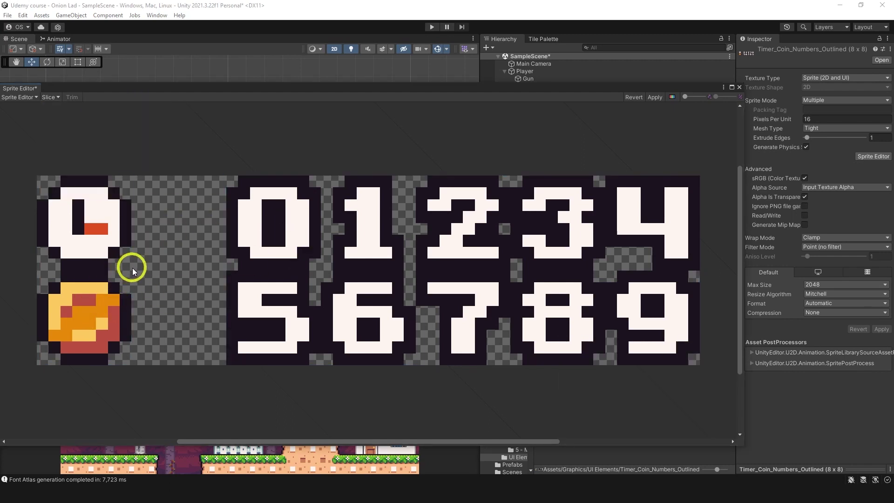
# Slice an 8 x 8 sprite at X 0, Y 8 around the clock in Timer_Coin_Numbers_Outlined (8 x 8) and apply it.
pyautogui.click(33, 179)
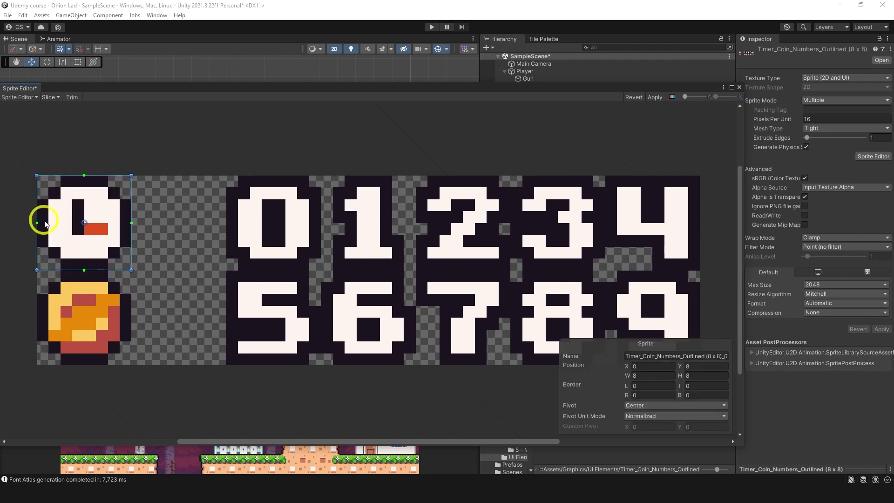
pyautogui.click(655, 97)
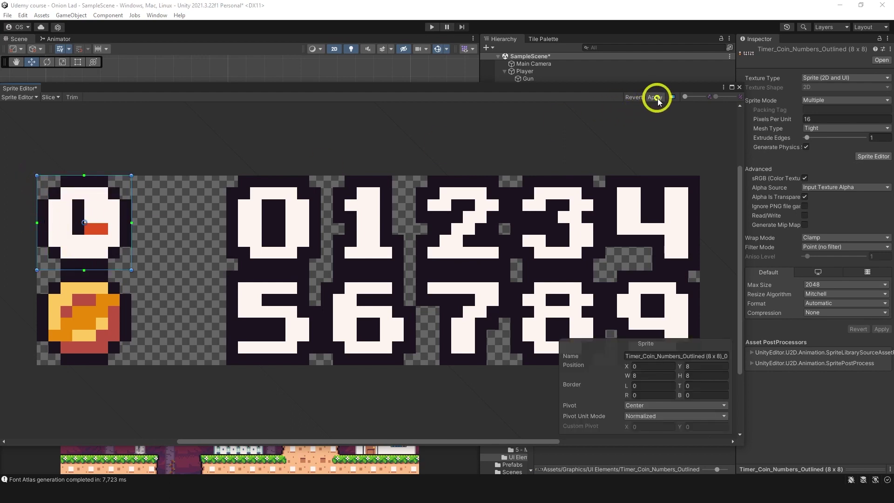
pyautogui.click(739, 88)
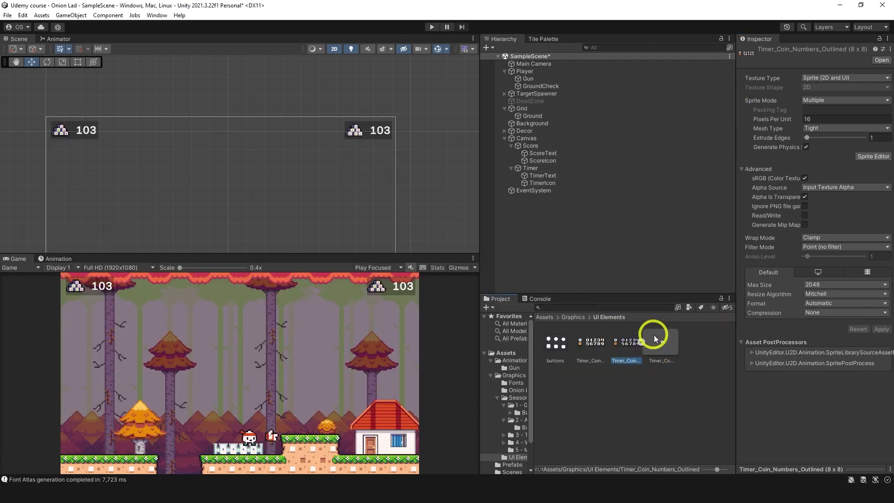
# Assign the sliced clock sprite to TimerIcon and position it within the Timer panel at about X -72, Y 6.
pyautogui.click(540, 183)
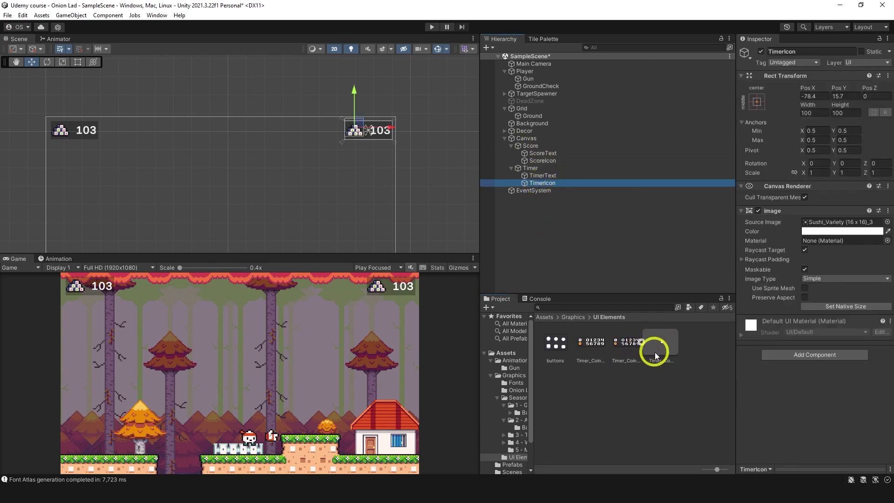
pyautogui.moveTo(657, 352); pyautogui.dragTo(824, 223)
pyautogui.scroll(2, 362, 125)
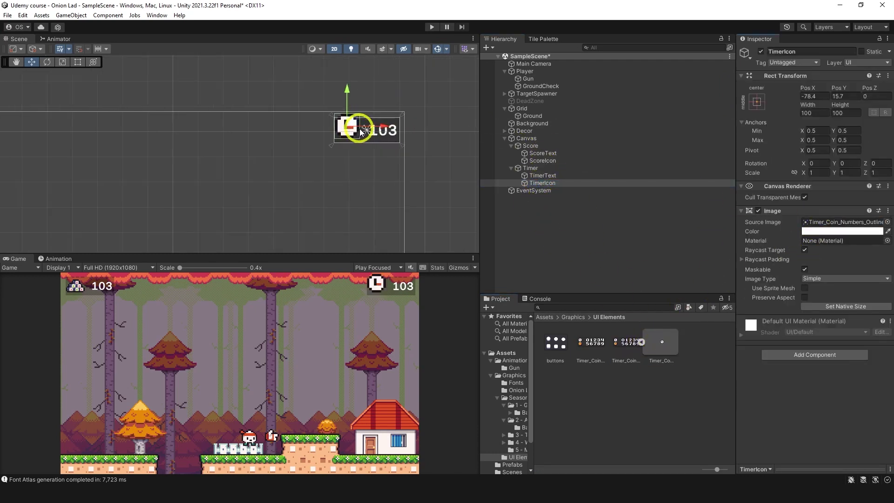
pyautogui.scroll(2, 362, 125)
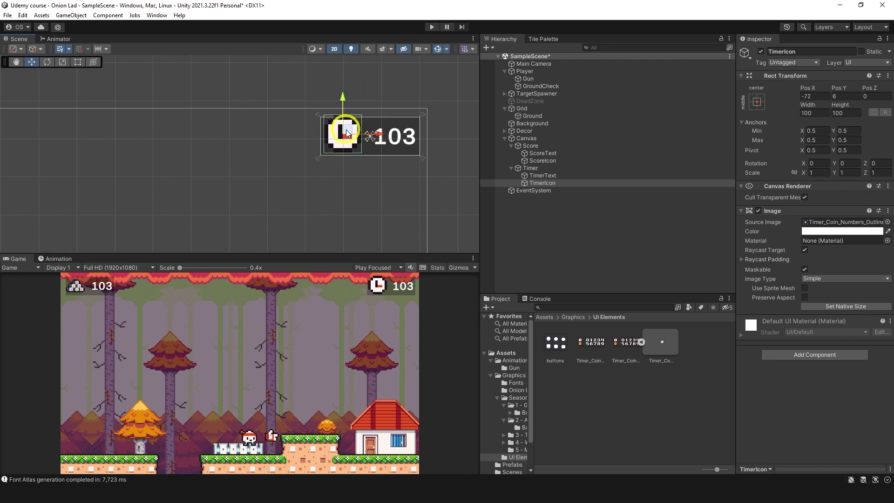
# Scale TimerIcon proportionally to about 75 x 75 and position it at about X -74, Y 2 inside the Timer panel.
pyautogui.moveTo(362, 153); pyautogui.dragTo(347, 136)
pyautogui.press('w')
pyautogui.press('t')
pyautogui.keyDown('shift'); pyautogui.click(357, 155); pyautogui.keyUp('shift')
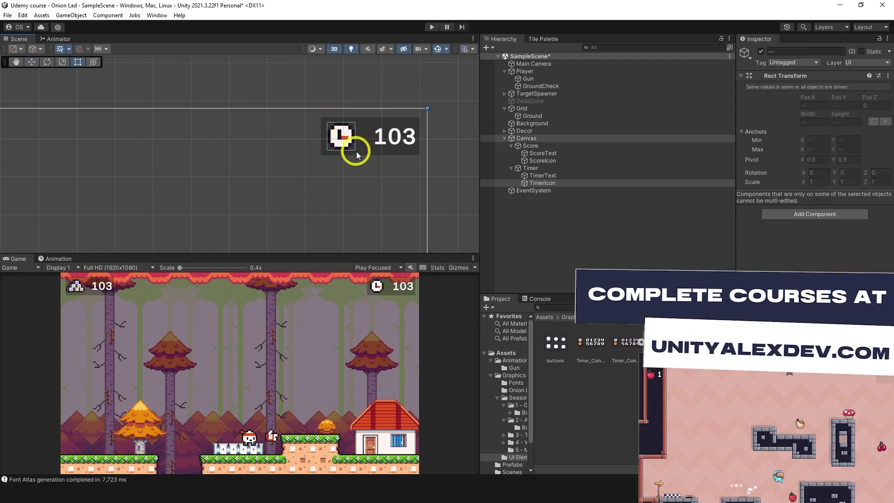
pyautogui.click(529, 183)
pyautogui.keyDown('shift'); pyautogui.moveTo(354, 149); pyautogui.dragTo(356, 151); pyautogui.keyUp('shift')
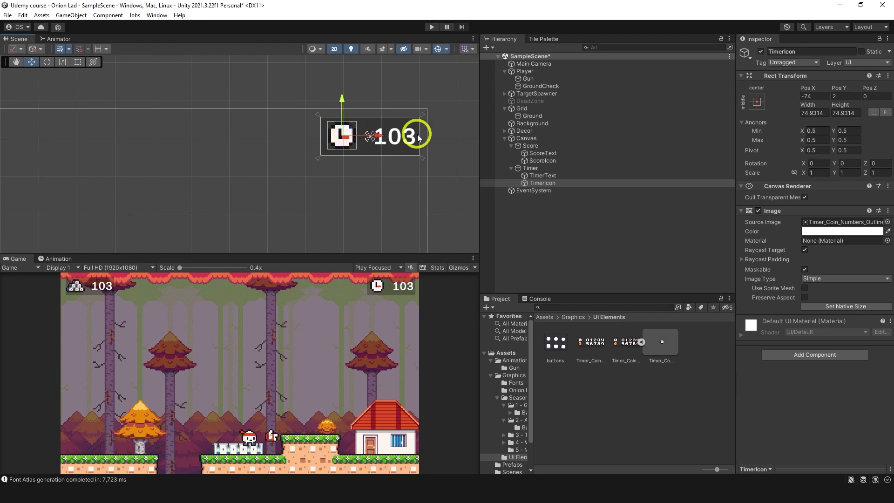
# Set the TimerText content to 61 and frame the Timer panel in the scene.
pyautogui.click(555, 177)
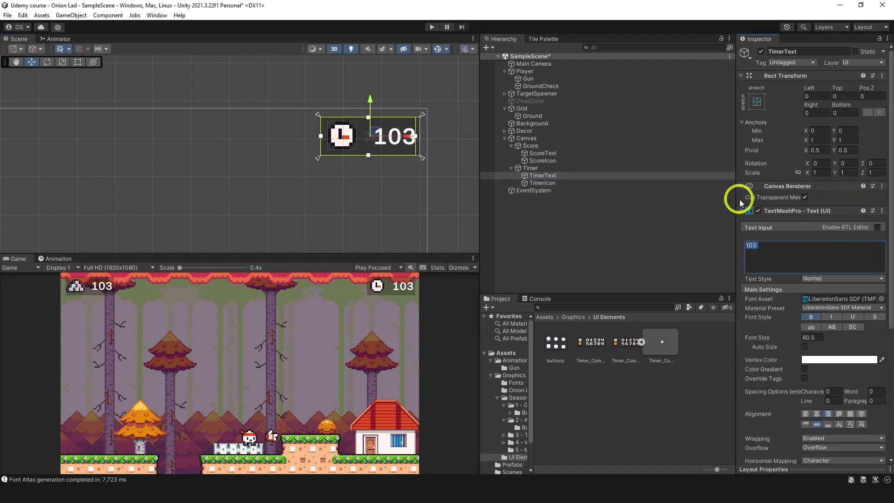
pyautogui.write('69')
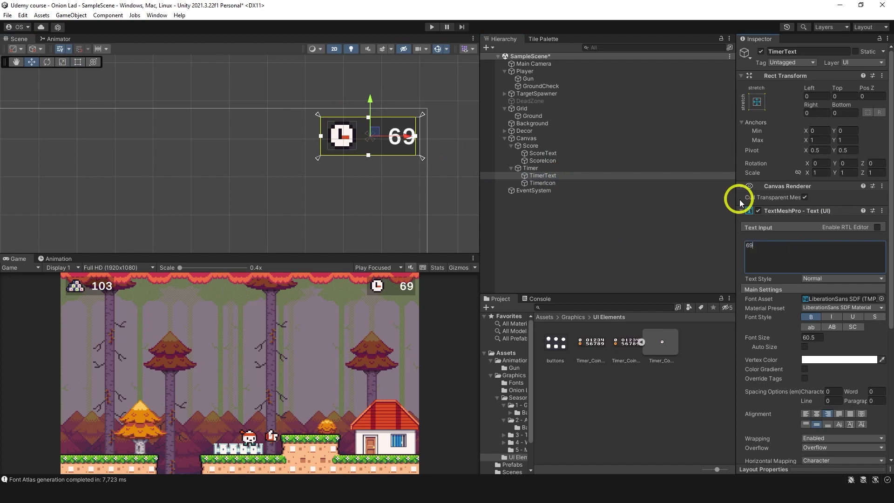
pyautogui.press('BackSpace')
pyautogui.write('1')
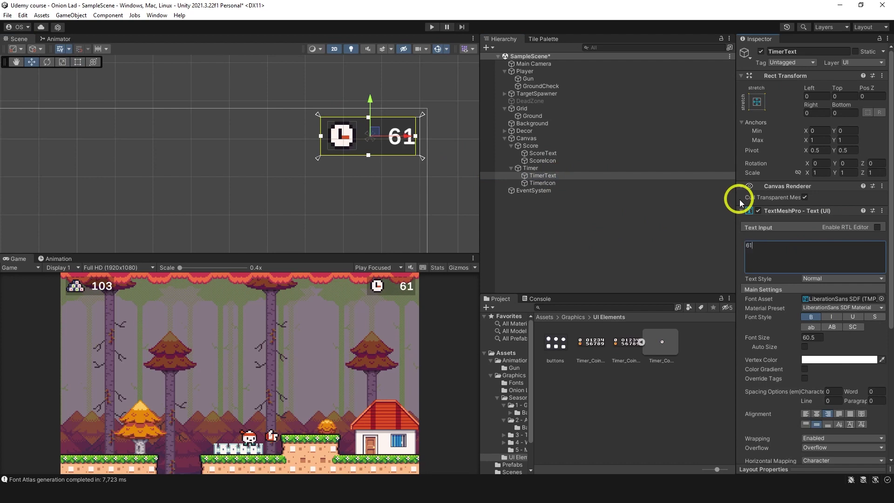
pyautogui.doubleClick(530, 168)
pyautogui.scroll(-3, 380, 188)
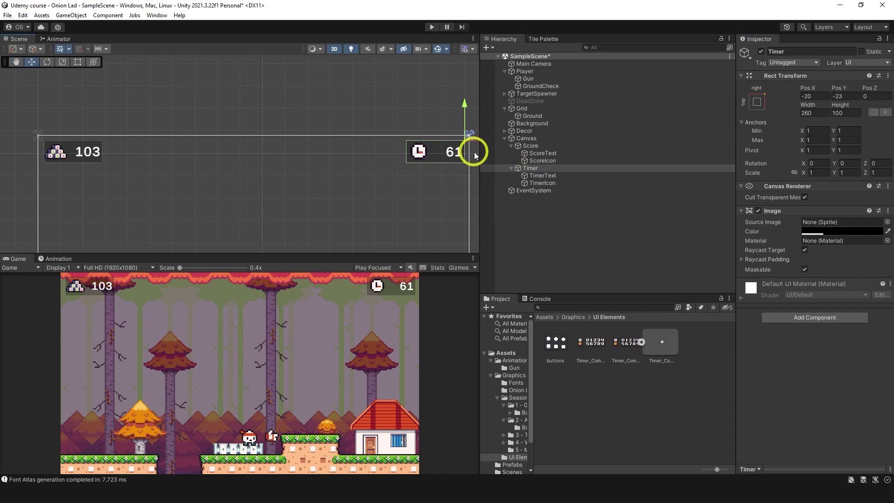
# Slice a 10 x 9 sprite at X 35, Y 1 around the flat square button in the buttons sheet and apply it.
pyautogui.click(559, 350)
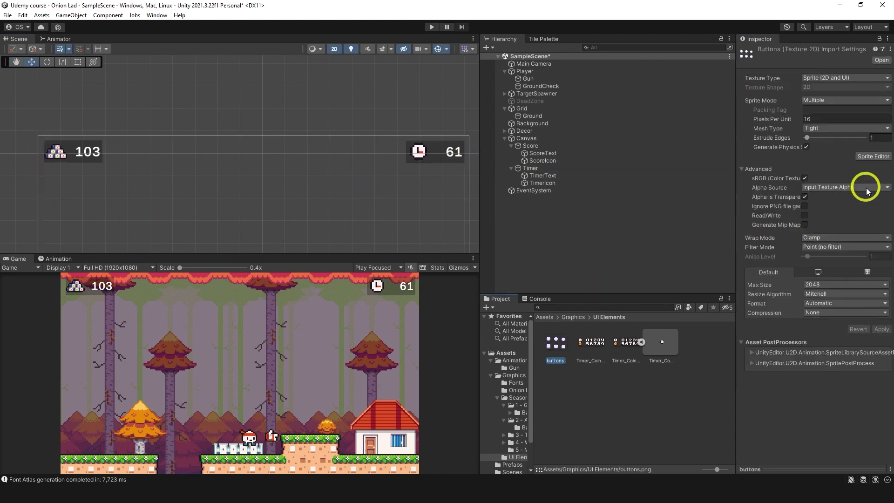
pyautogui.click(872, 157)
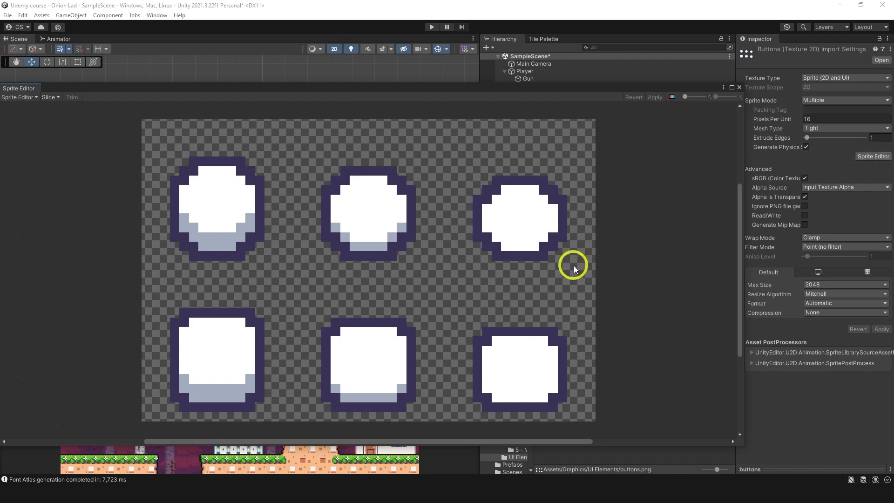
pyautogui.moveTo(531, 330); pyautogui.dragTo(448, 263, button='middle')
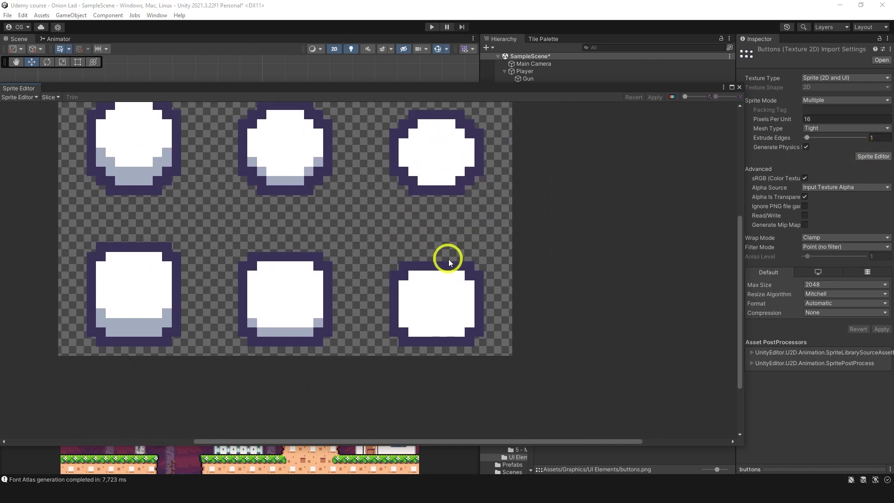
pyautogui.scroll(3, 449, 263)
pyautogui.moveTo(344, 233); pyautogui.dragTo(503, 374)
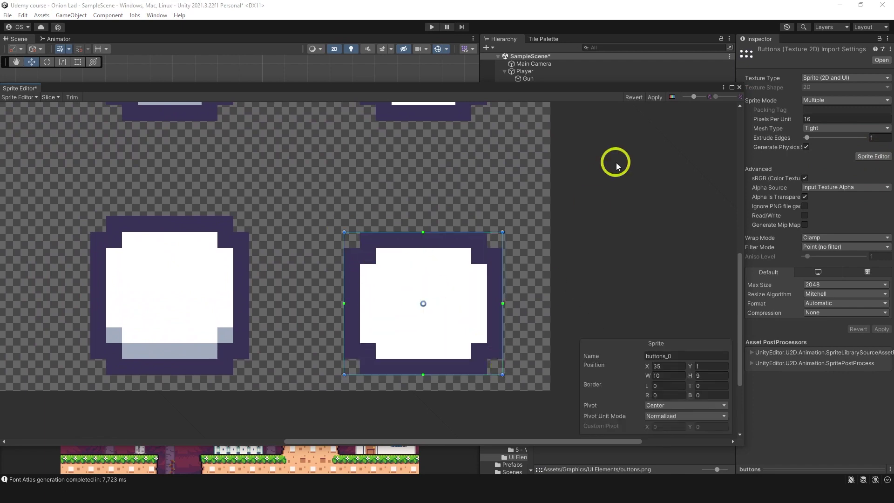
pyautogui.click(656, 97)
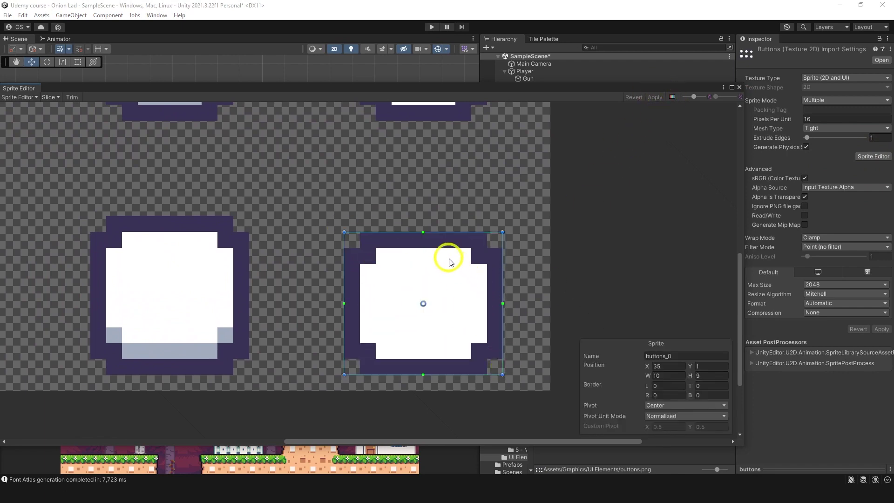
# Set the sliced button sprite's borders to 2 on all four sides, apply them, and close the Sprite Editor.
pyautogui.moveTo(422, 232); pyautogui.dragTo(420, 263)
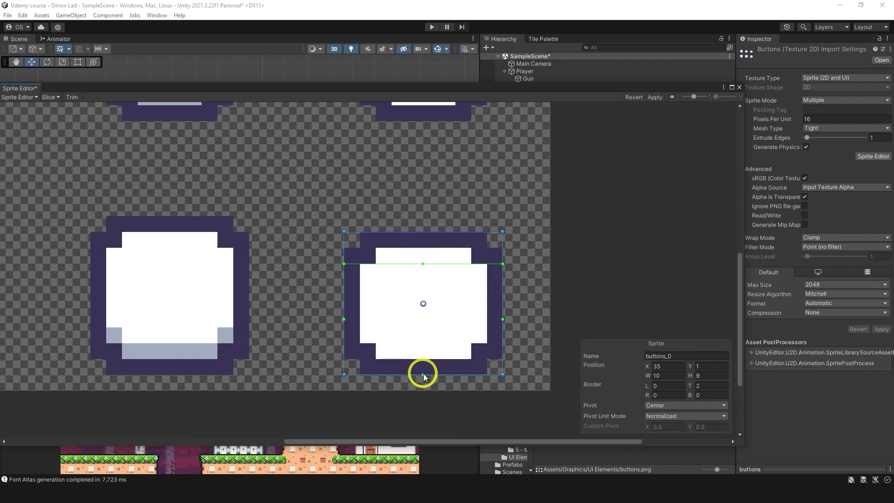
pyautogui.moveTo(422, 371); pyautogui.dragTo(423, 343)
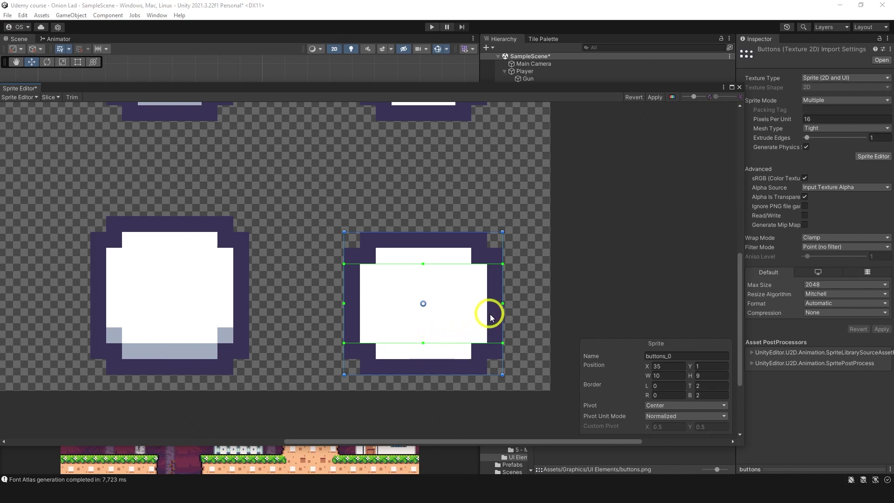
pyautogui.moveTo(503, 303); pyautogui.dragTo(470, 303)
pyautogui.moveTo(344, 303); pyautogui.dragTo(375, 300)
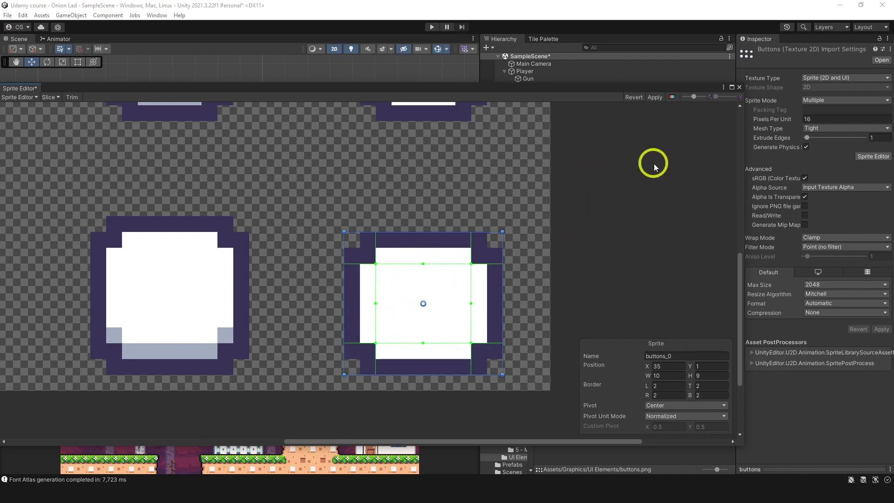
pyautogui.click(654, 97)
pyautogui.click(738, 87)
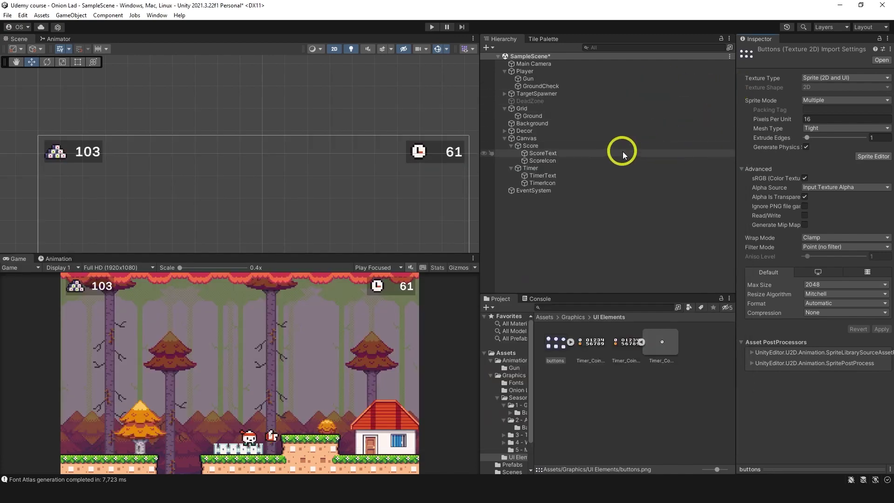
# Assign the buttons_0 sprite as the source image of both the Score and Timer panels.
pyautogui.click(556, 146)
pyautogui.keyDown('ctrl'); pyautogui.click(546, 168); pyautogui.keyUp('ctrl')
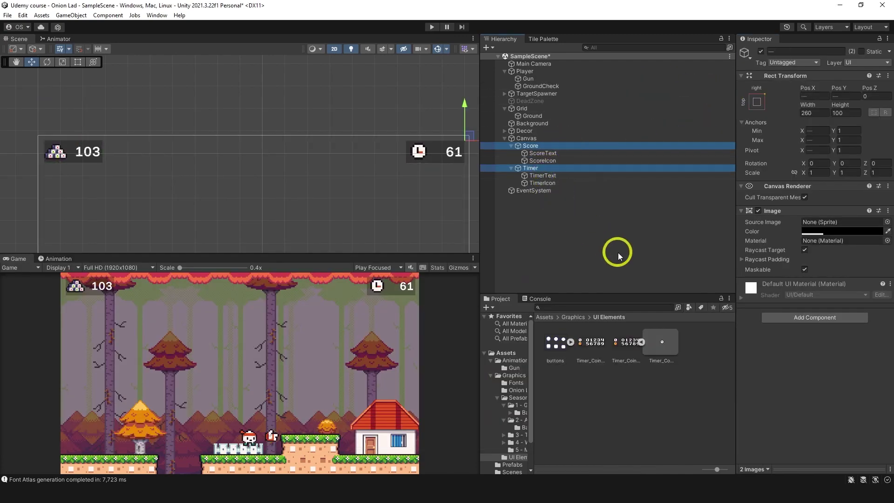
pyautogui.click(570, 342)
pyautogui.moveTo(597, 349); pyautogui.dragTo(812, 222)
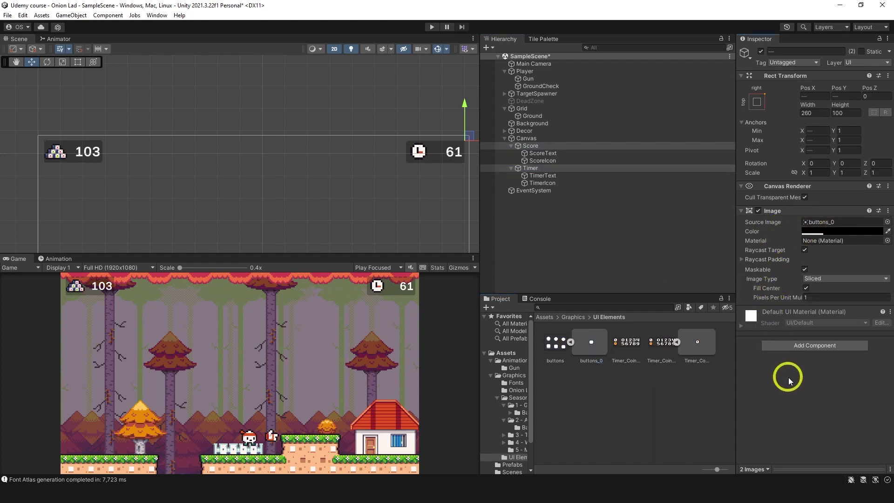
# Set the image color of the Score and Timer panels to white FFFFFF with alpha 255.
pyautogui.click(829, 232)
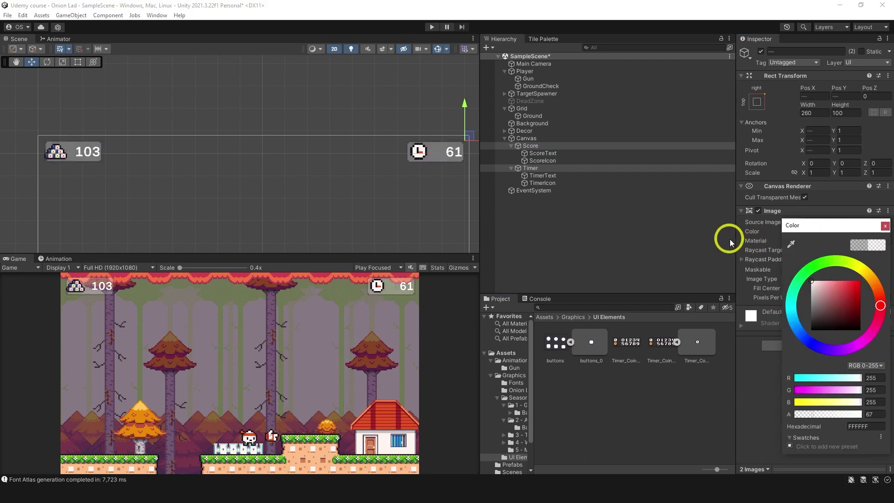
pyautogui.moveTo(815, 413); pyautogui.dragTo(870, 415)
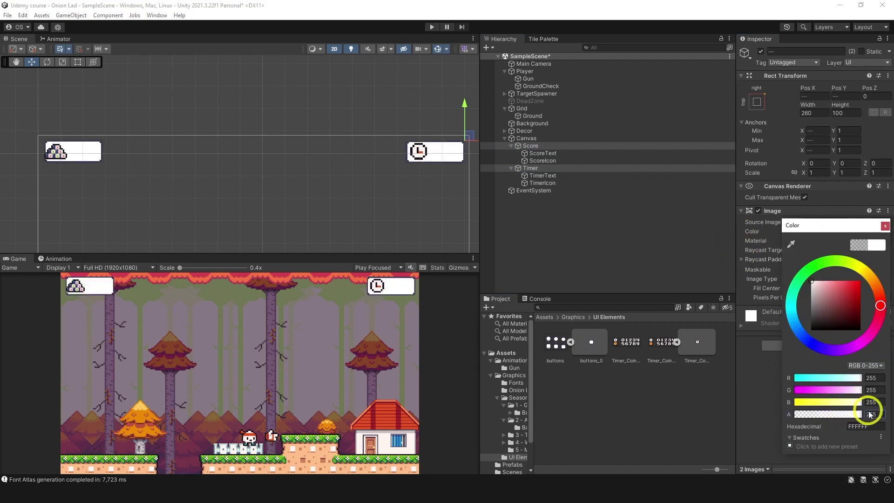
pyautogui.click(885, 227)
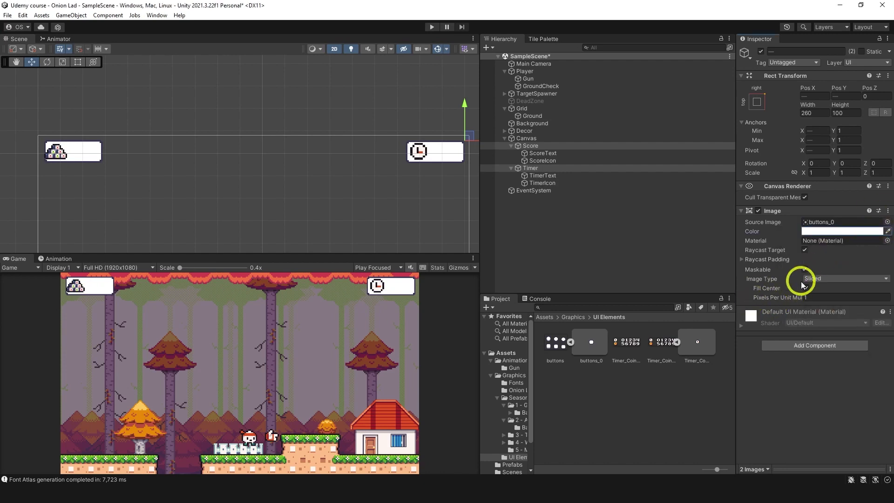
# Check the panels' Sliced image type and narrow the Timer panel to about 252 wide from its inner edge.
pyautogui.click(821, 279)
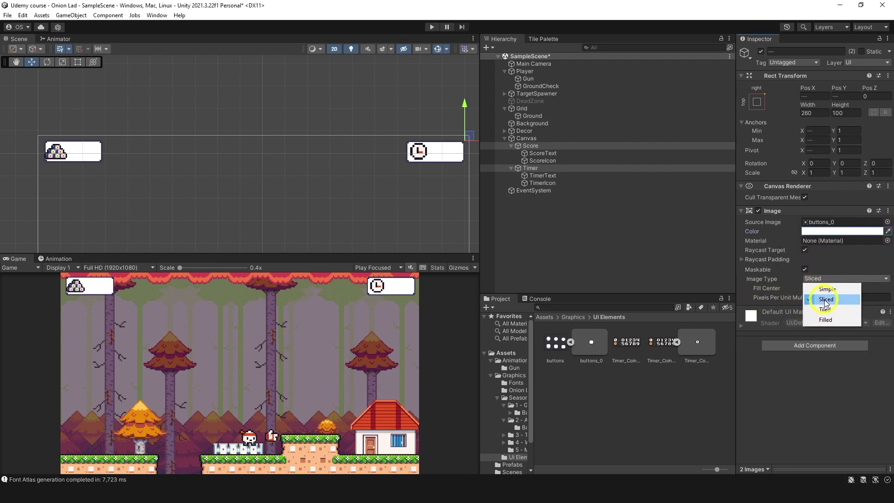
pyautogui.click(789, 412)
pyautogui.click(498, 166)
pyautogui.moveTo(405, 151)
pyautogui.mouseDown()
pyautogui.moveTo(148, 151)
pyautogui.moveTo(38, 140)
pyautogui.moveTo(406, 154)
pyautogui.mouseUp()
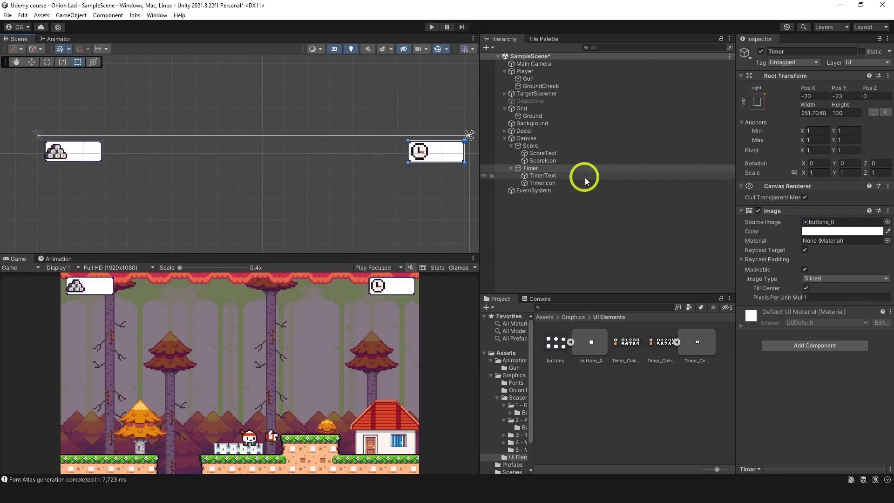
# Set the vertex color of both ScoreText and TimerText to black 000000.
pyautogui.click(563, 178)
pyautogui.keyDown('ctrl'); pyautogui.click(558, 153); pyautogui.keyUp('ctrl')
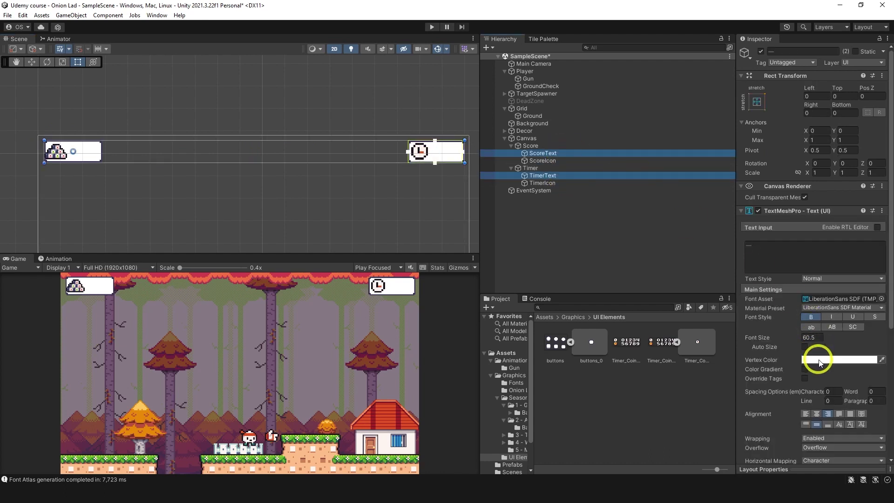
pyautogui.click(818, 359)
pyautogui.click(817, 331)
pyautogui.moveTo(817, 331); pyautogui.dragTo(749, 384)
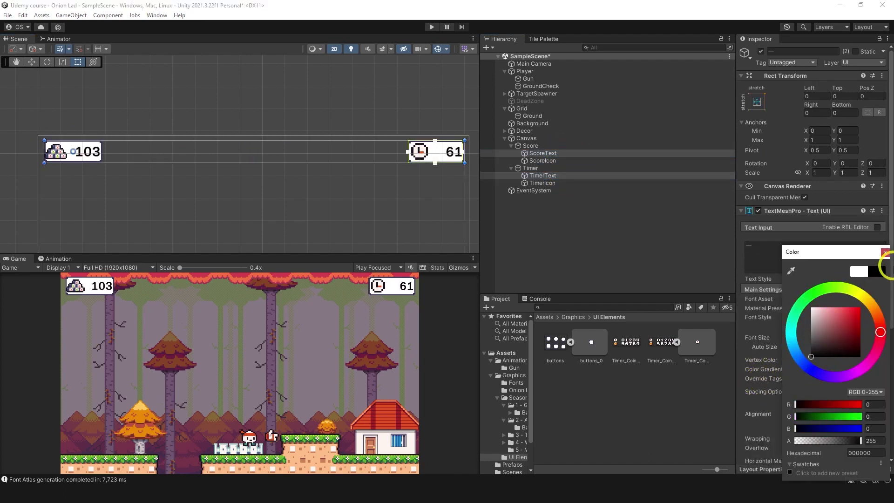
pyautogui.click(885, 254)
# Widen the Score panel to about 301 by extending its inner edge.
pyautogui.click(544, 145)
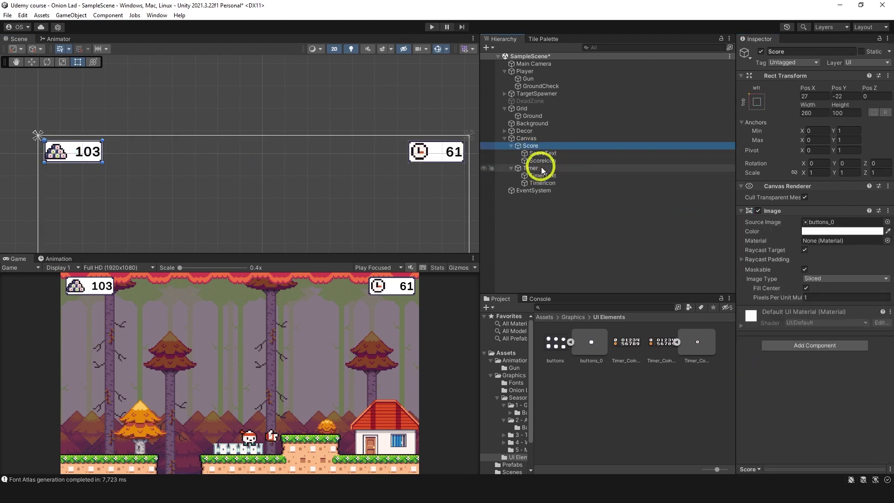
pyautogui.moveTo(102, 153); pyautogui.dragTo(111, 154)
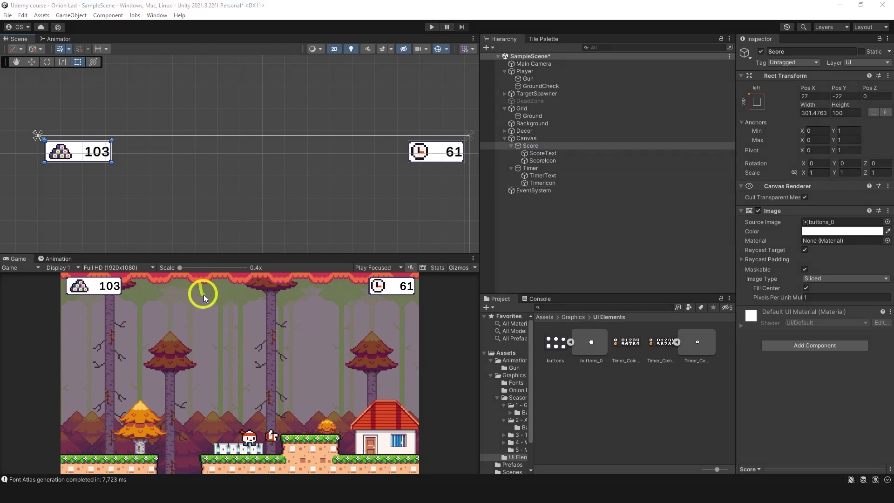
pyautogui.moveTo(210, 294); pyautogui.dragTo(215, 279)
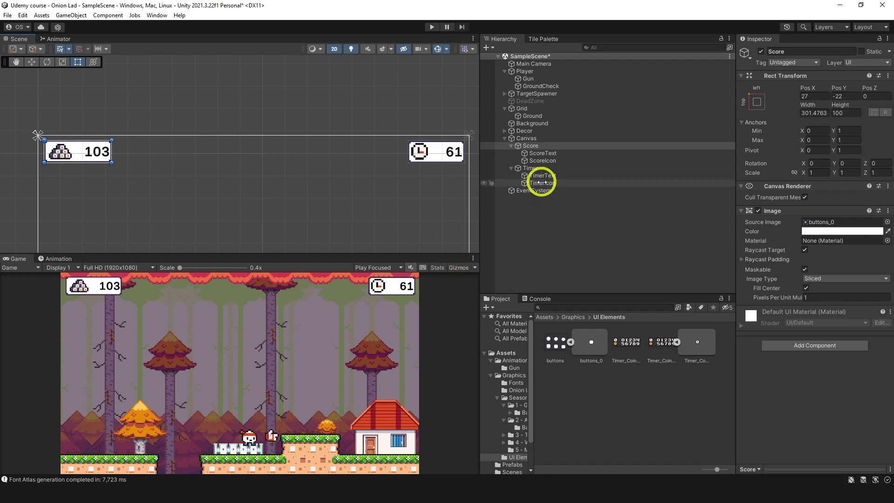
# Duplicate the Timer panel, anchor the copy to the canvas's top center, and place it at about X 0, Y -21.
pyautogui.click(530, 168)
pyautogui.press('w')
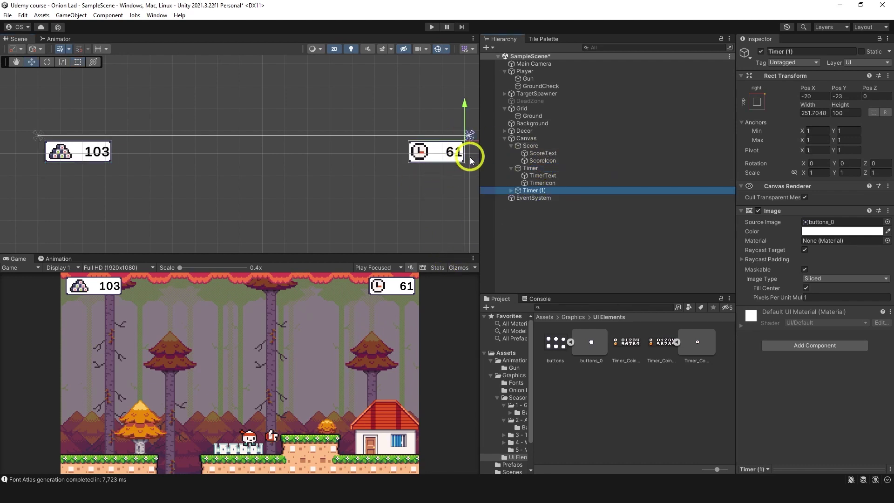
pyautogui.moveTo(425, 150); pyautogui.dragTo(350, 150, button='middle')
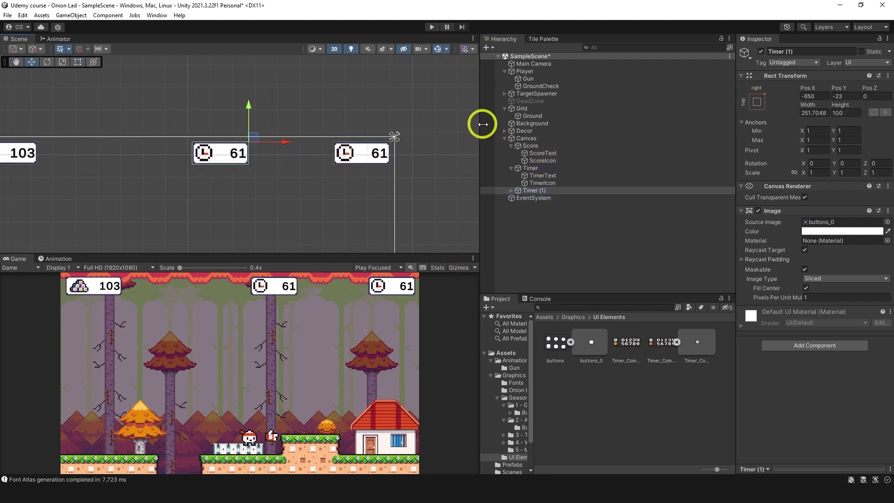
pyautogui.click(755, 99)
pyautogui.keyDown('alt'); pyautogui.keyDown('shift'); pyautogui.click(804, 174); pyautogui.keyUp('shift'); pyautogui.keyUp('alt')
pyautogui.press('f')
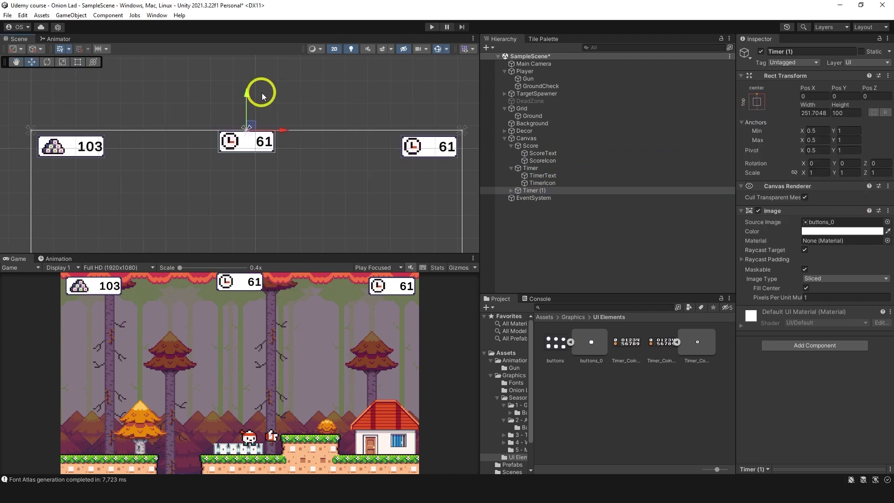
pyautogui.moveTo(244, 94); pyautogui.dragTo(246, 99)
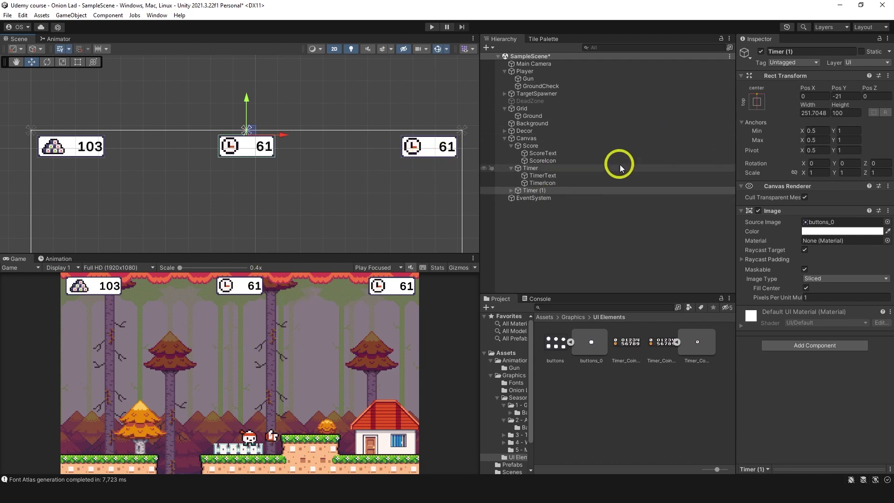
# Rename the duplicated Timer panel to Ammo and its text child to AmmoText.
pyautogui.click(797, 51)
pyautogui.write('B')
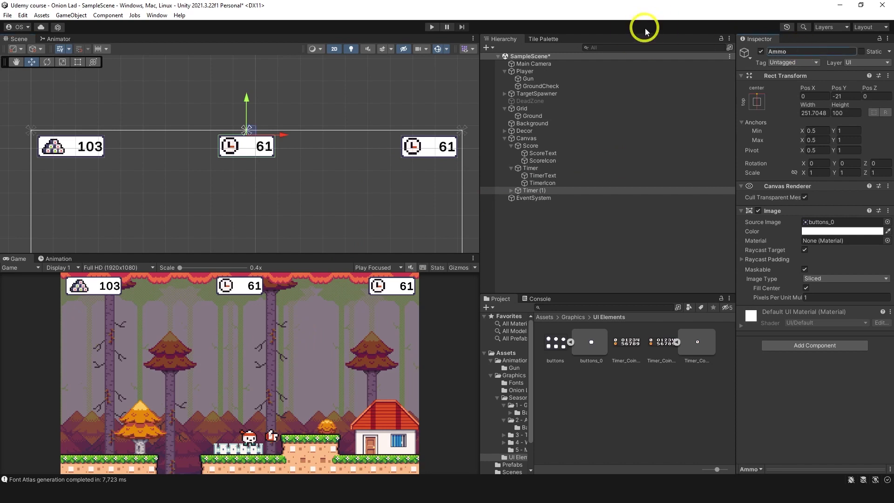
pyautogui.click(511, 190)
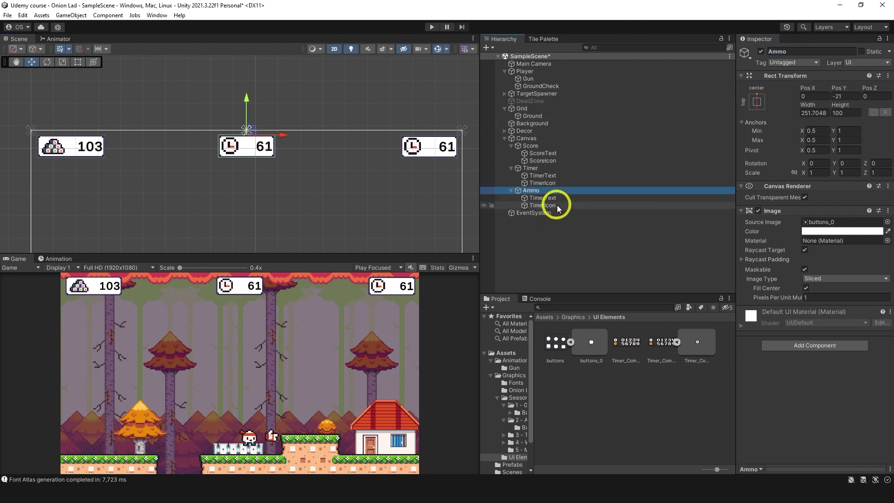
pyautogui.click(549, 197)
pyautogui.click(810, 52)
pyautogui.write('A')
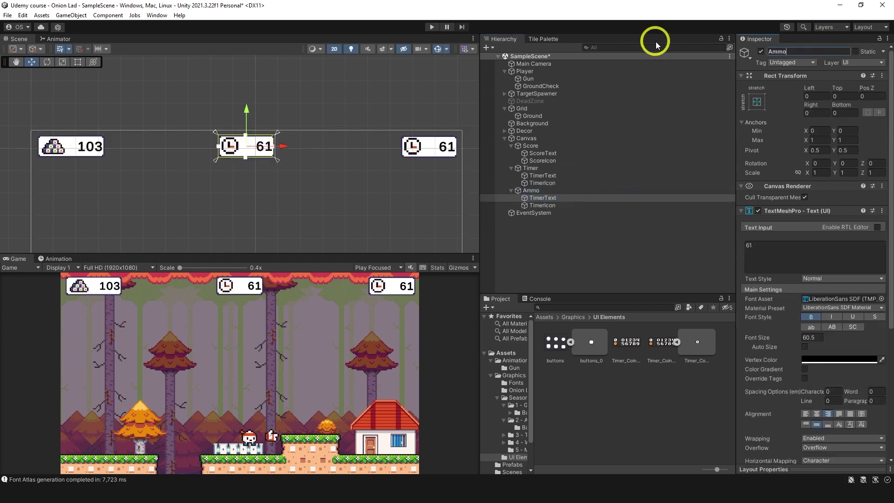
# Rename the Ammo panel's TimerIcon child to AmmoIcon.
pyautogui.click(564, 205)
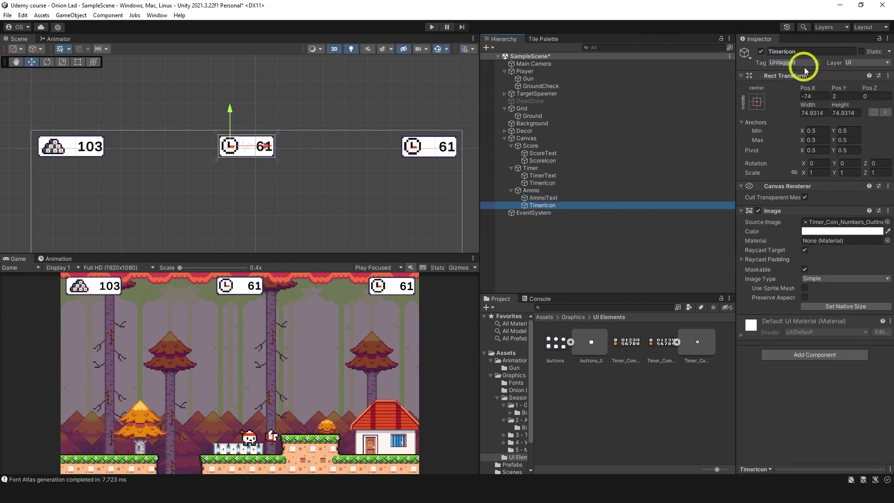
pyautogui.click(794, 52)
pyautogui.write('Ammo')
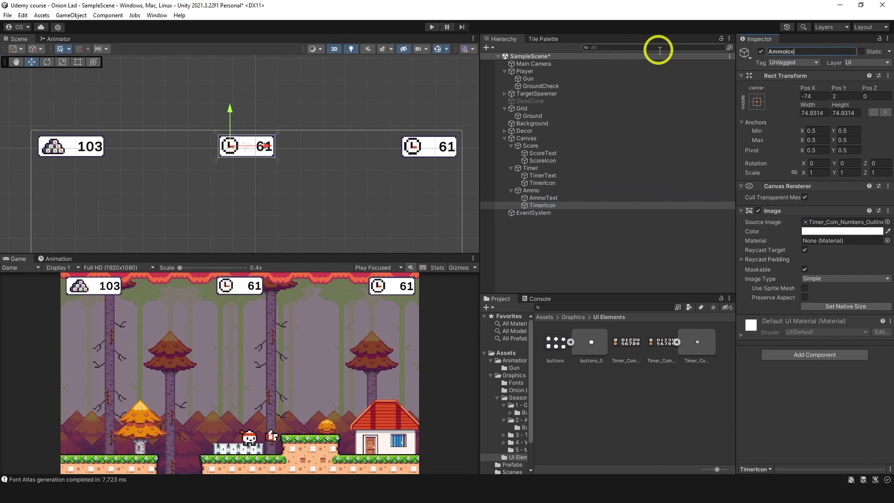
# Set AmmoIcon's source image to the Inner_Fists (16 x 16)_0 sprite from Graphics/Onion Lad and apply its native size.
pyautogui.click(573, 316)
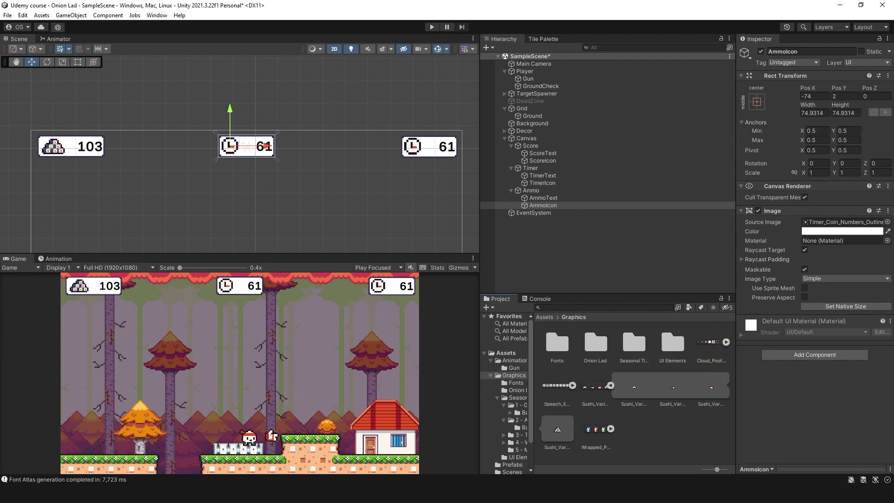
pyautogui.click(655, 428)
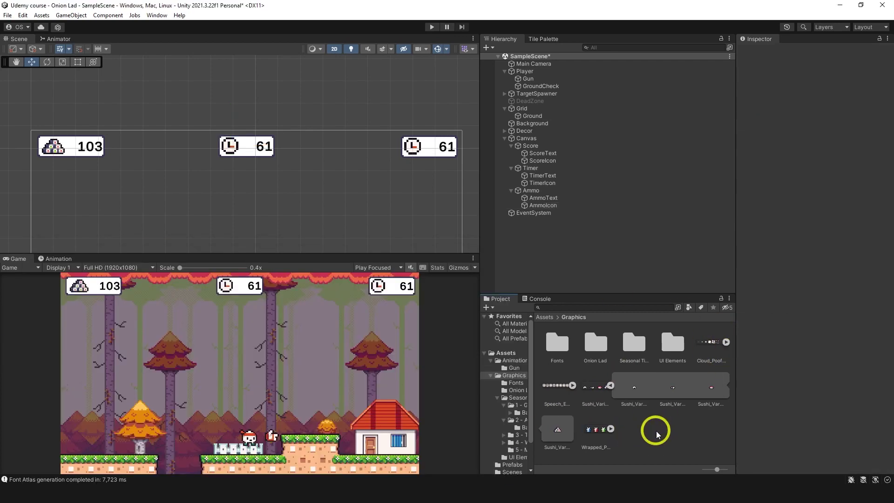
pyautogui.click(596, 347)
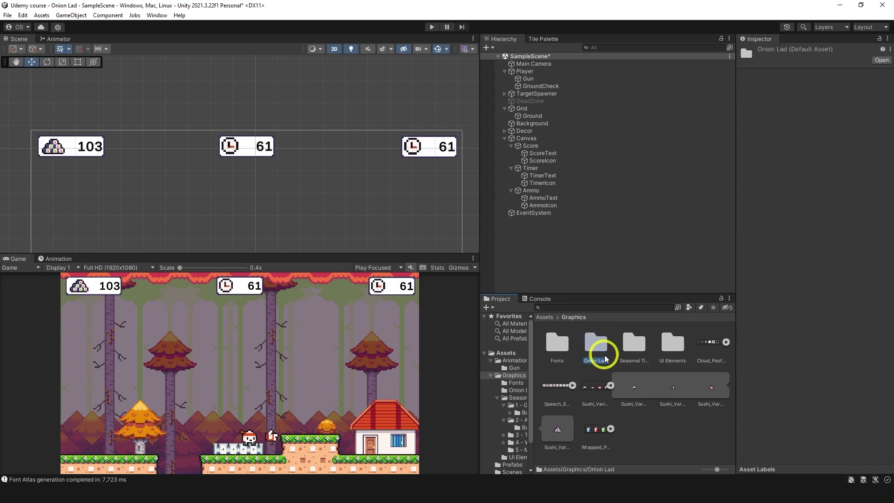
pyautogui.doubleClick(596, 347)
pyautogui.click(649, 342)
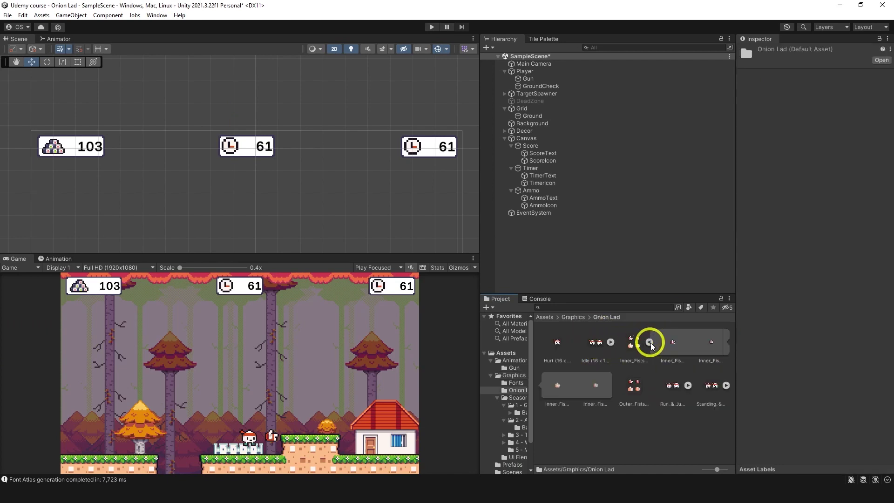
pyautogui.click(545, 206)
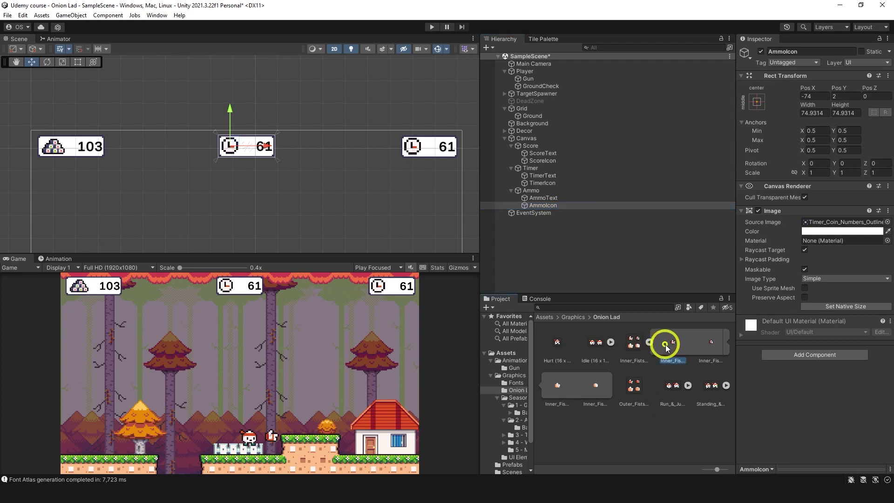
pyautogui.moveTo(671, 343); pyautogui.dragTo(829, 226)
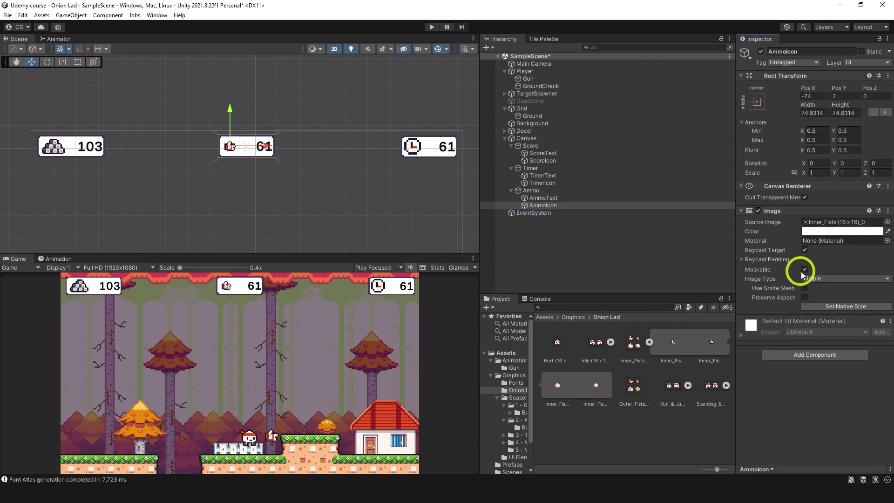
pyautogui.click(818, 307)
pyautogui.click(218, 149)
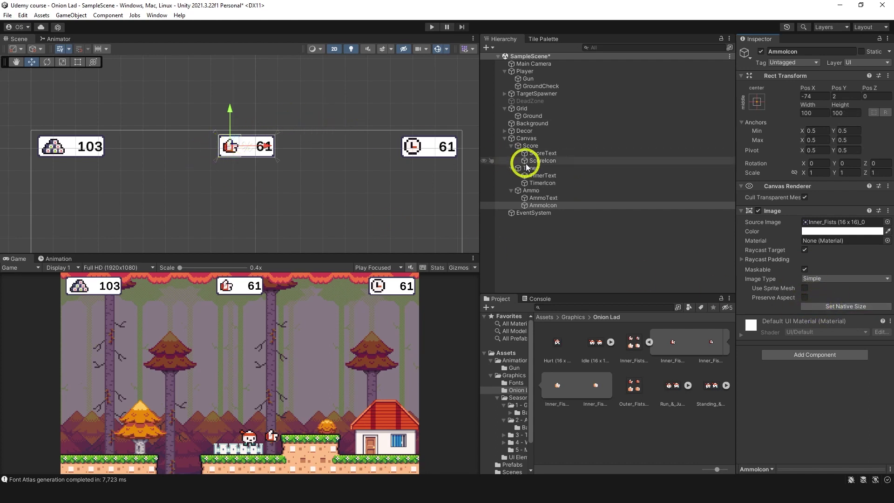
# Change the AmmoText content to 11/15.
pyautogui.click(544, 198)
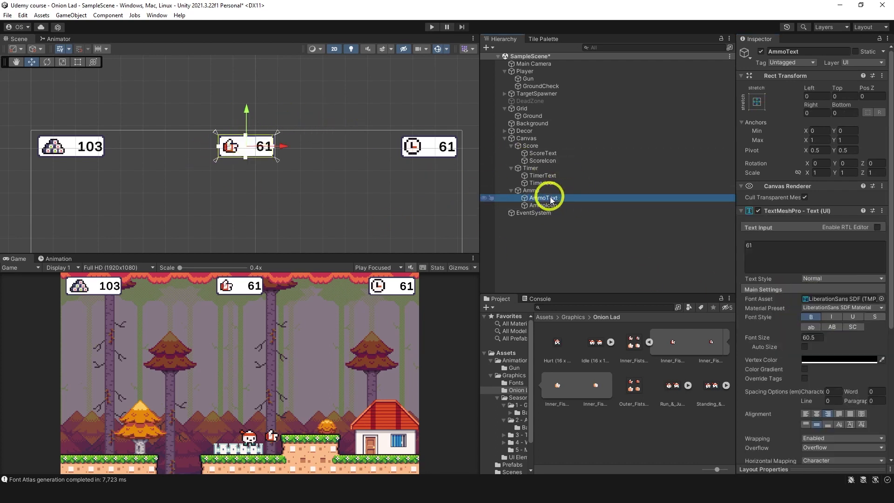
pyautogui.click(768, 254)
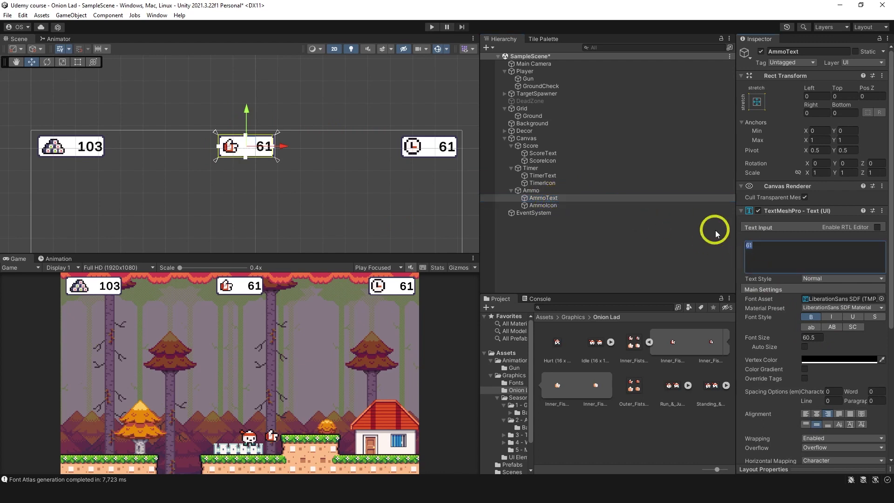
pyautogui.write('1')
pyautogui.press('BackSpace')
pyautogui.write('11/15')
# Widen the Ammo panel to about 335 and shift AmmoIcon outward to about X -107.
pyautogui.click(531, 191)
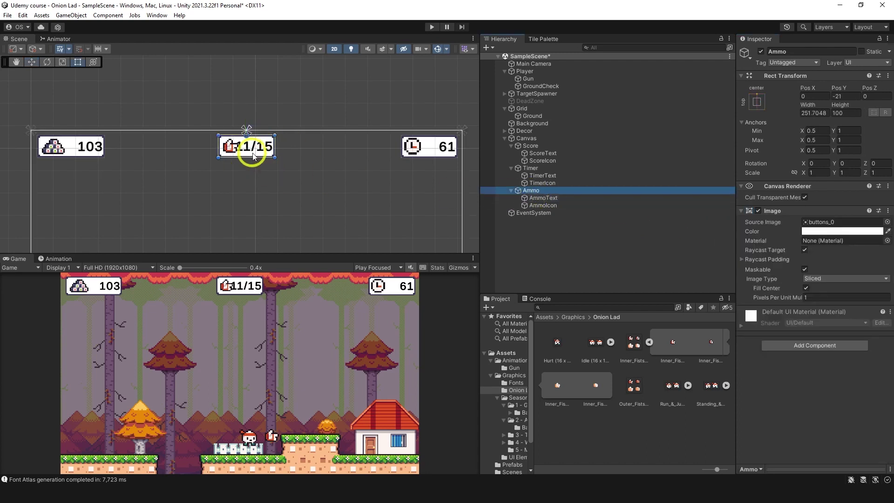
pyautogui.moveTo(277, 149); pyautogui.dragTo(296, 149)
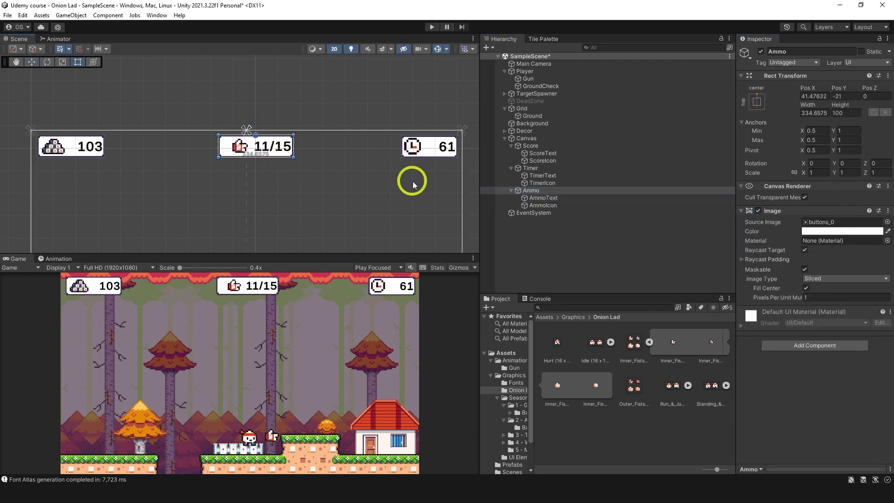
pyautogui.click(544, 206)
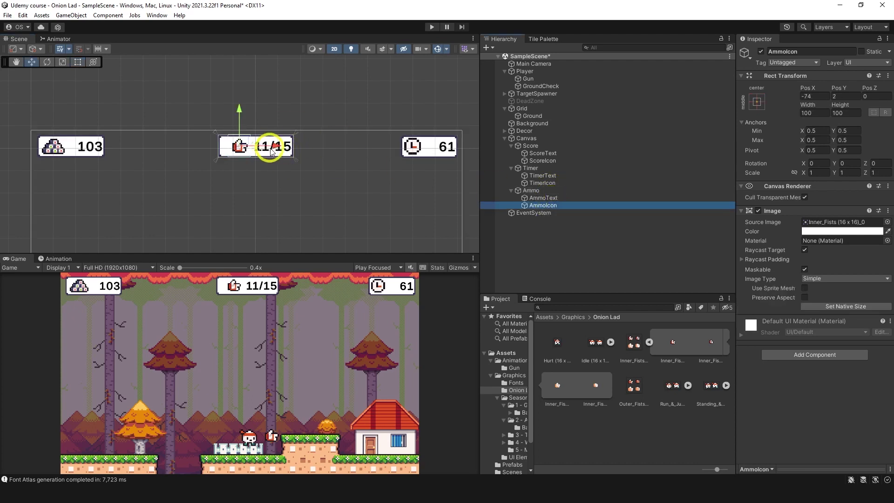
pyautogui.press('w')
pyautogui.moveTo(270, 149); pyautogui.dragTo(268, 149)
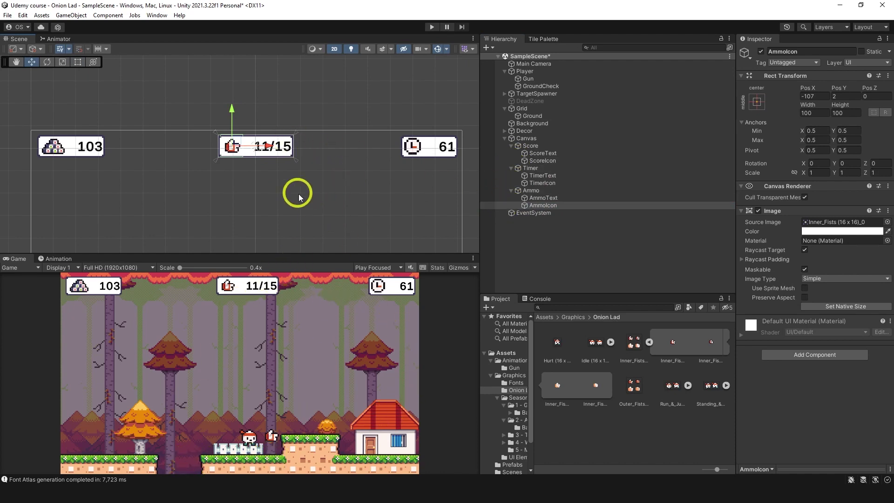
# Try placing the Ammo panel at the canvas's middle right, setting its anchor, pivot and position together.
pyautogui.click(533, 190)
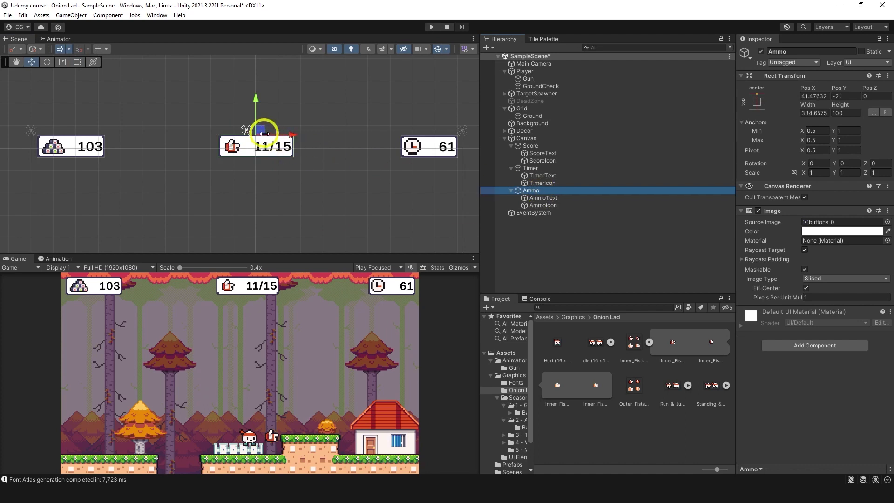
pyautogui.moveTo(259, 132); pyautogui.dragTo(387, 204)
pyautogui.moveTo(387, 204); pyautogui.dragTo(341, 137, button='middle')
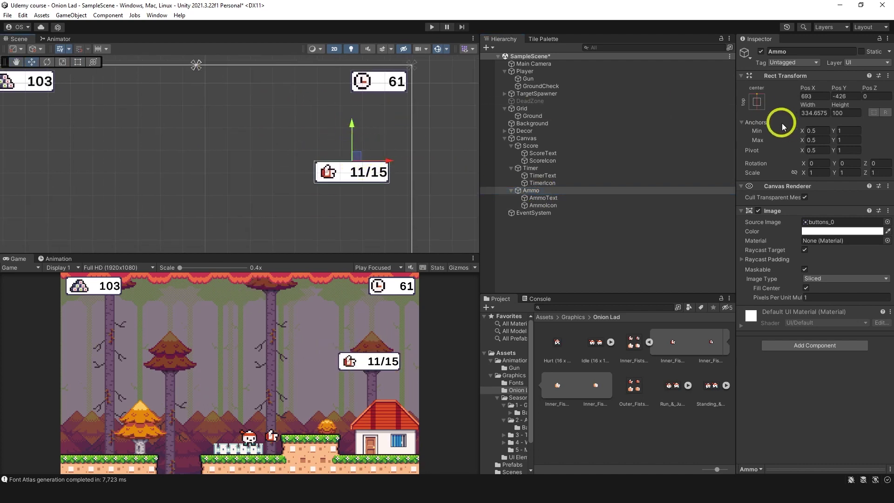
pyautogui.click(756, 102)
pyautogui.keyDown('alt'); pyautogui.keyDown('shift'); pyautogui.click(823, 193); pyautogui.keyUp('shift'); pyautogui.keyUp('alt')
pyautogui.scroll(-1, 428, 194)
pyautogui.moveTo(428, 193); pyautogui.dragTo(451, 174, button='middle')
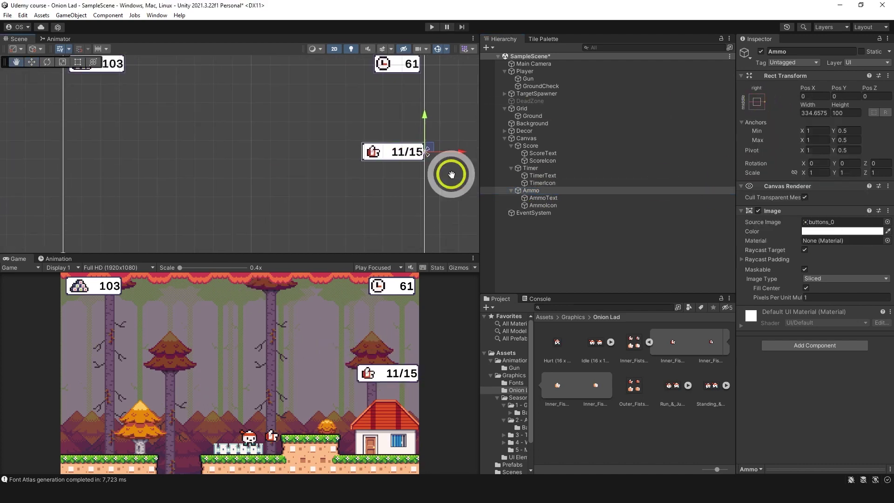
# Try reshaping the Ammo panel into a tall strip about 100 by 394, set in from the canvas edge with its icon above the text.
pyautogui.press('t')
pyautogui.moveTo(362, 159); pyautogui.dragTo(404, 208)
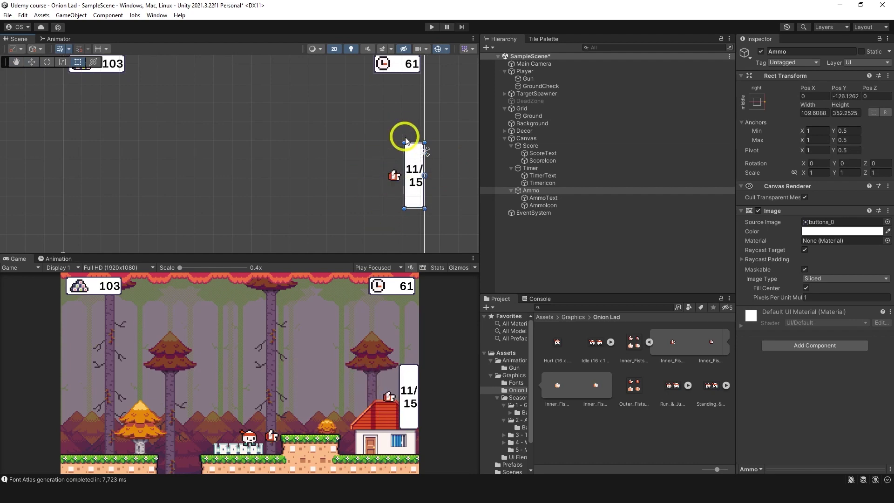
pyautogui.moveTo(403, 138); pyautogui.dragTo(406, 135)
pyautogui.press('w')
pyautogui.moveTo(424, 169)
pyautogui.mouseDown()
pyautogui.moveTo(409, 149)
pyautogui.moveTo(417, 134)
pyautogui.moveTo(413, 159)
pyautogui.mouseUp()
pyautogui.click(543, 205)
# Try stacking the AmmoText content vertically, with 11 above 15 and a separator on its own line between them.
pyautogui.click(526, 198)
pyautogui.click(760, 246)
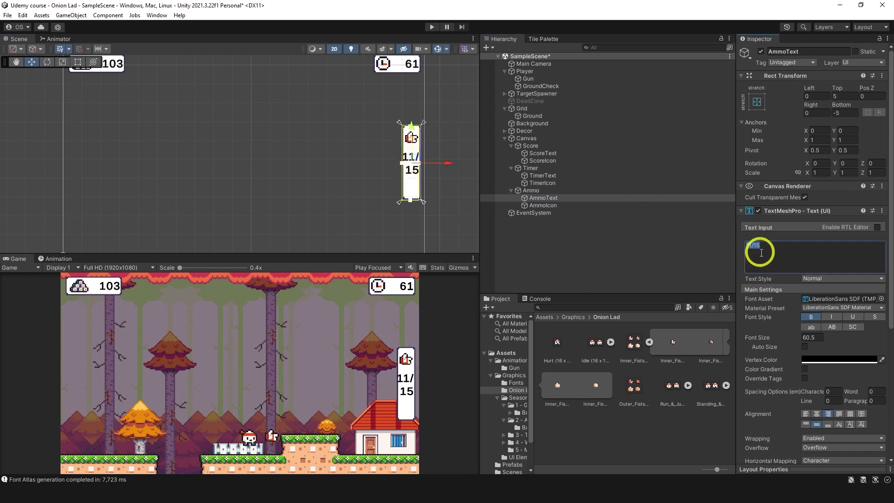
pyautogui.click(754, 245)
pyautogui.press('BackSpace')
pyautogui.press('Return')
pyautogui.press('Return')
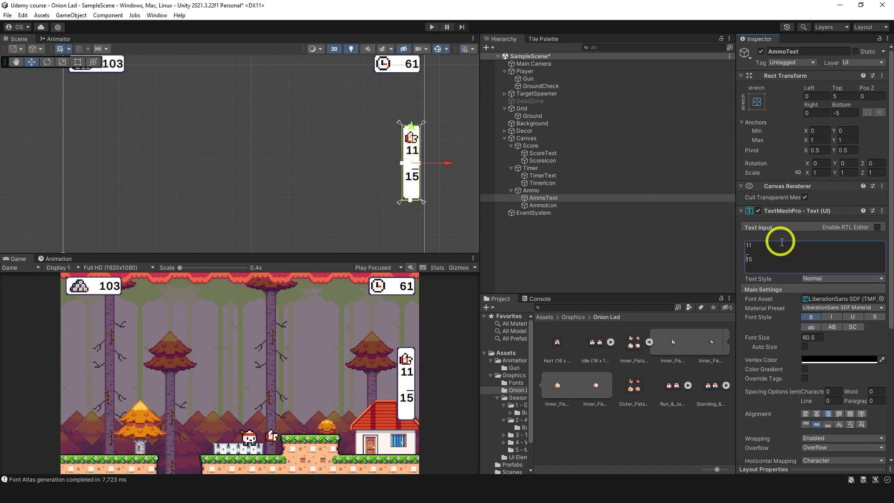
pyautogui.click(756, 253)
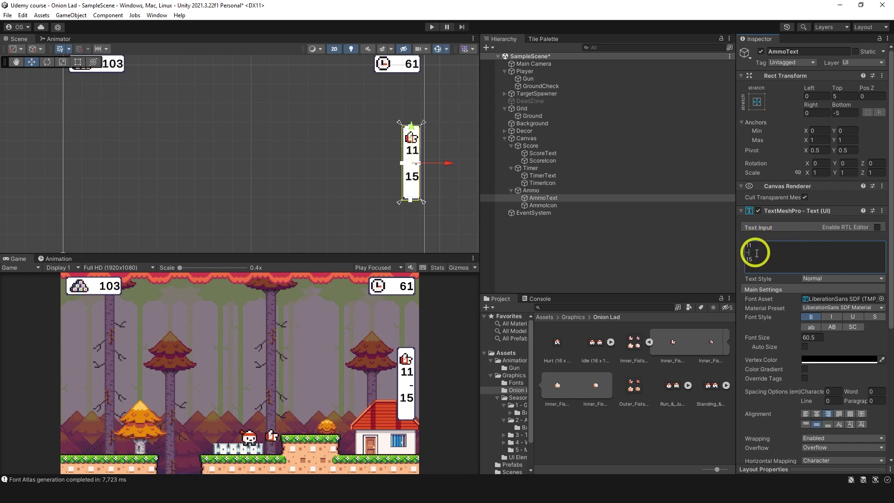
pyautogui.write('/')
pyautogui.press('BackSpace')
# Undo the vertical Ammo layout back to the horizontal 11/15 panel at the canvas's top center.
pyautogui.click(649, 253)
pyautogui.hotkey('ctrl', 'z')
pyautogui.hotkey('ctrl', 'z')
pyautogui.hotkey('ctrl', 'z')
pyautogui.hotkey('ctrl', 'z')
pyautogui.hotkey('ctrl', 'z')
pyautogui.hotkey('ctrl', 'z')
pyautogui.hotkey('ctrl', 'z')
pyautogui.hotkey('ctrl', 'z')
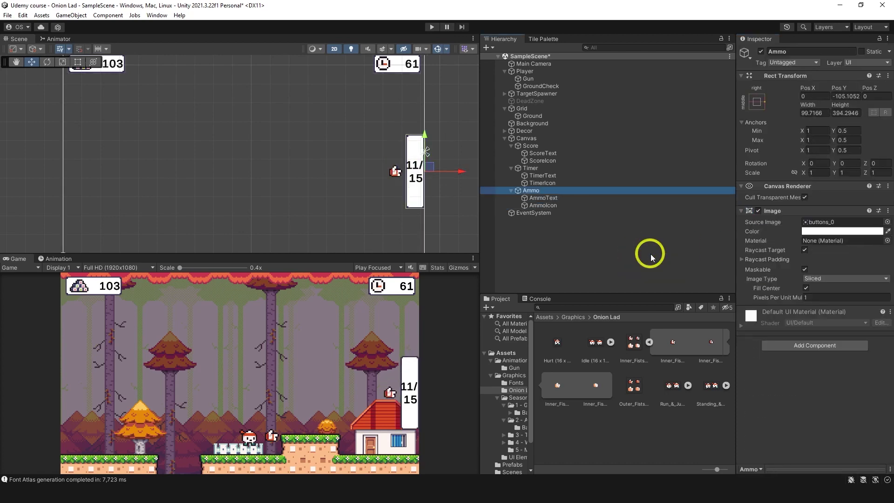
pyautogui.hotkey('ctrl', 'z')
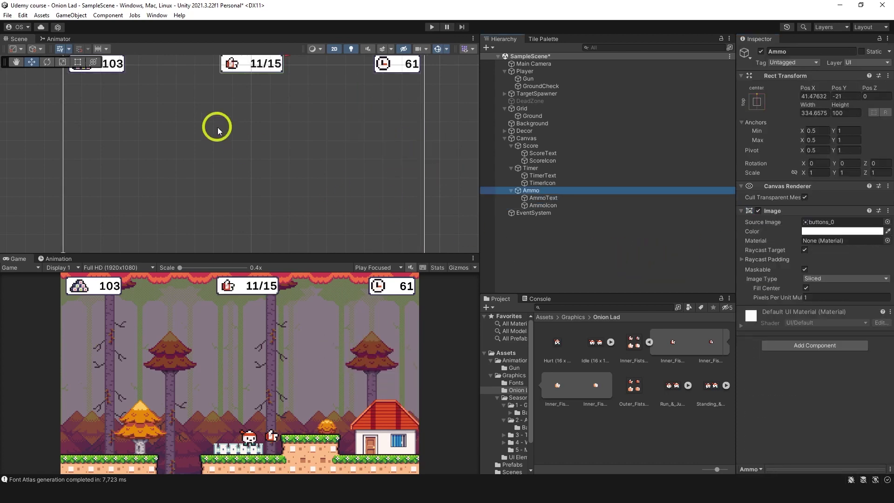
# Snap the Ammo panel's anchor, pivot and position to top center, and move it to about X 67, Y -22.
pyautogui.moveTo(217, 127); pyautogui.dragTo(270, 172, button='middle')
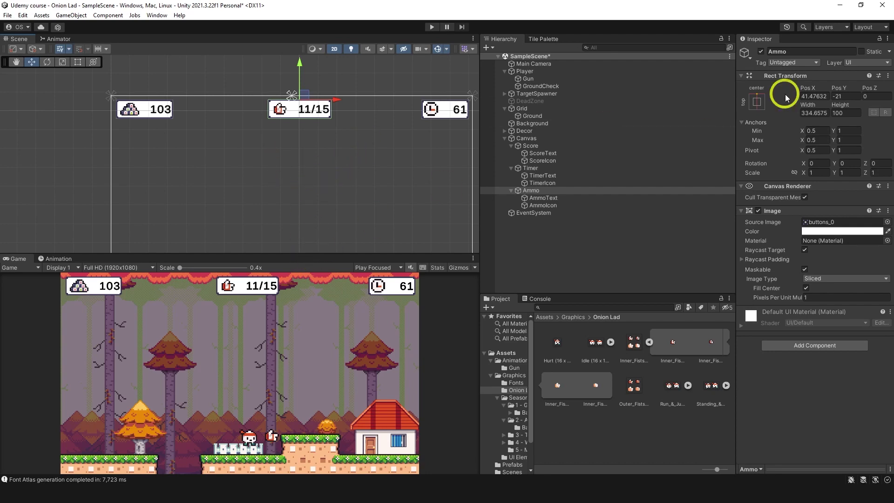
pyautogui.click(756, 101)
pyautogui.keyDown('alt'); pyautogui.keyDown('shift'); pyautogui.click(811, 175); pyautogui.keyUp('shift'); pyautogui.keyUp('alt')
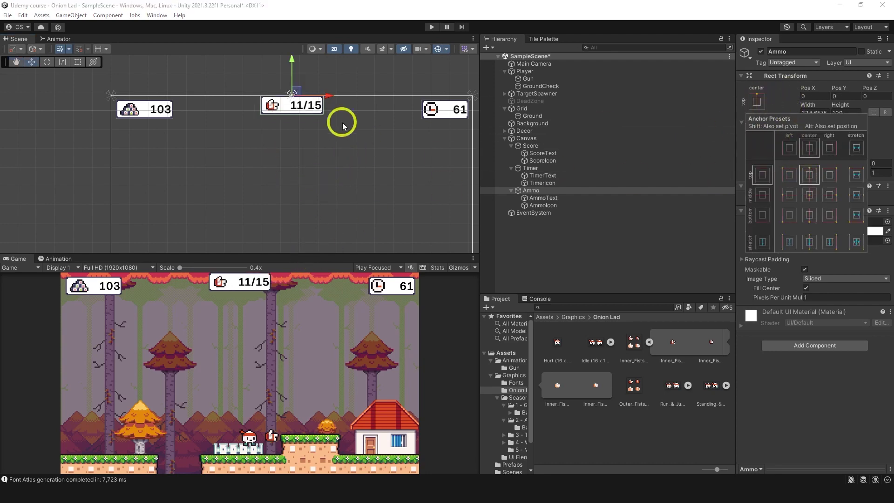
pyautogui.moveTo(291, 65); pyautogui.dragTo(291, 76)
pyautogui.moveTo(319, 103); pyautogui.dragTo(337, 108)
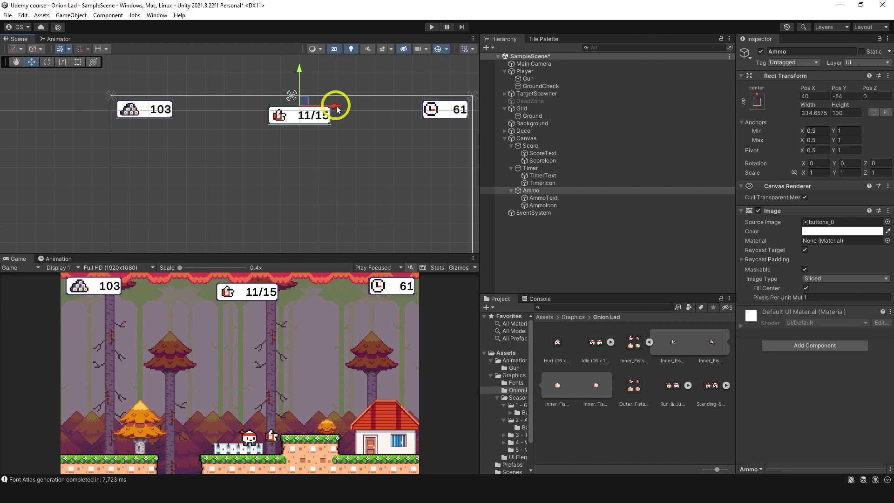
pyautogui.moveTo(299, 74); pyautogui.dragTo(300, 66)
pyautogui.moveTo(334, 99)
pyautogui.mouseDown()
pyautogui.moveTo(344, 103)
pyautogui.moveTo(339, 97)
pyautogui.mouseUp()
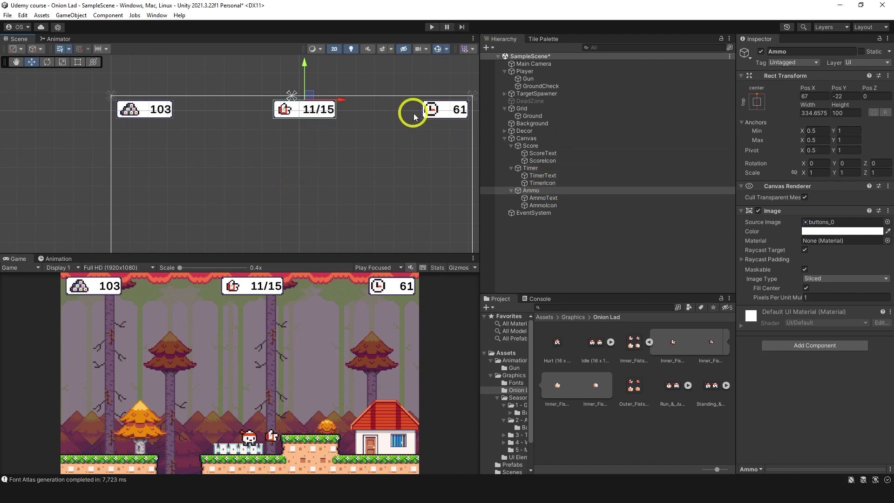
# Create a C# script named UI in the root Assets folder.
pyautogui.click(522, 139)
pyautogui.click(544, 317)
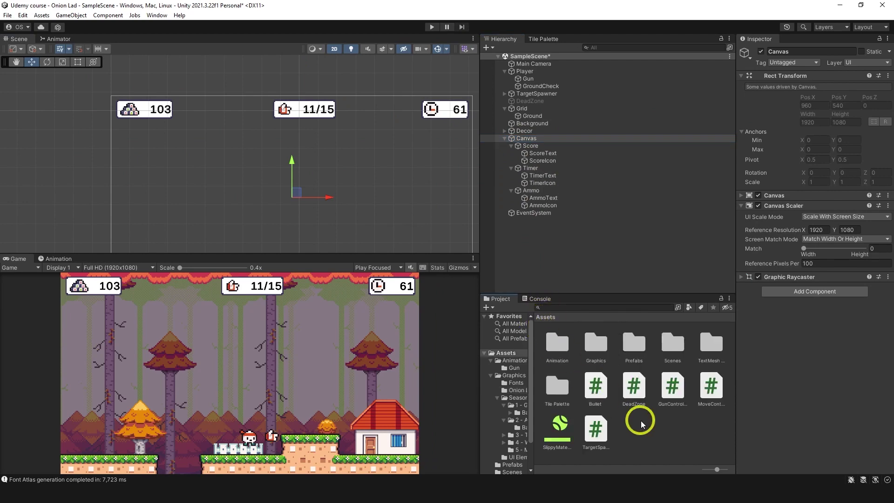
pyautogui.rightClick(643, 435)
pyautogui.moveTo(738, 193)
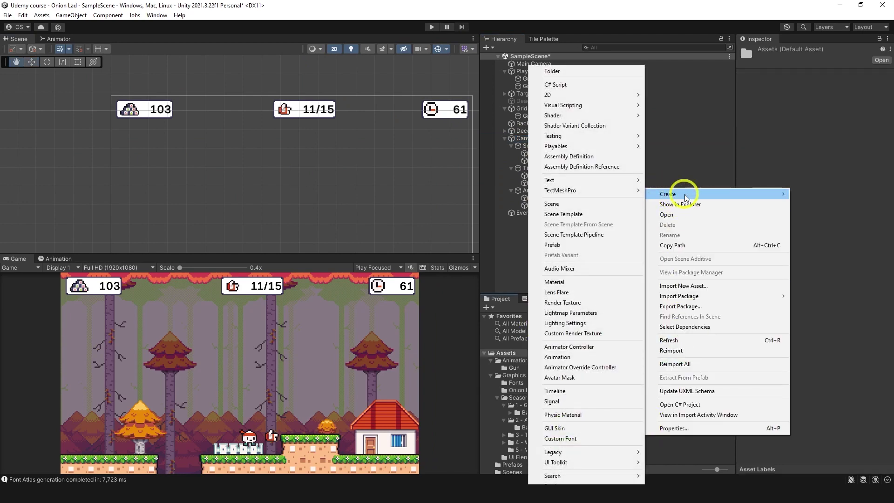
pyautogui.click(573, 87)
pyautogui.press('Return')
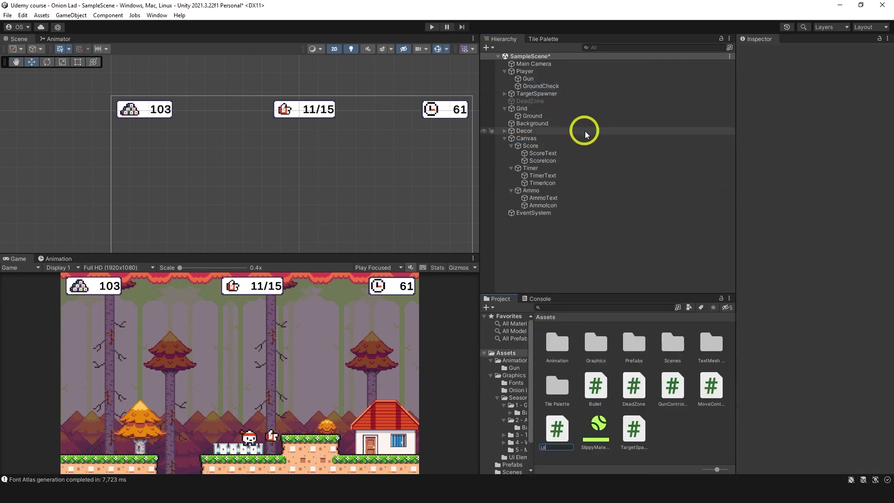
pyautogui.press('Return')
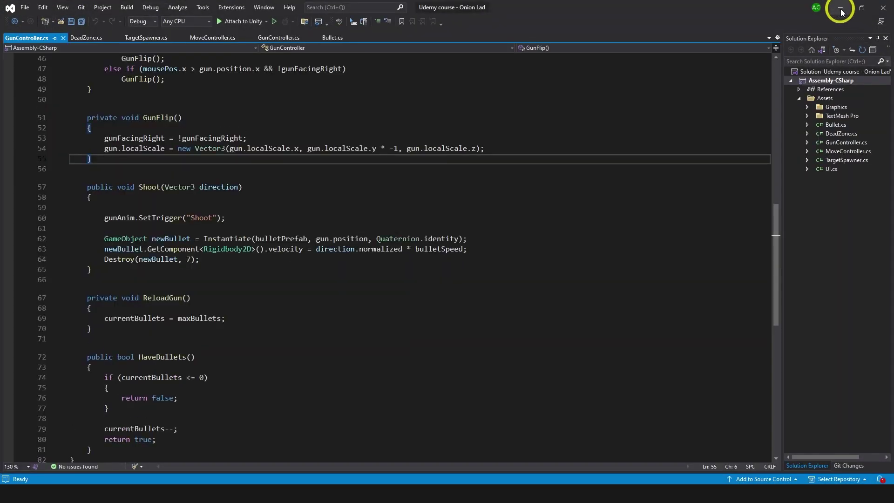
# Return to Unity and add the UI script to the Canvas as a component.
pyautogui.click(840, 8)
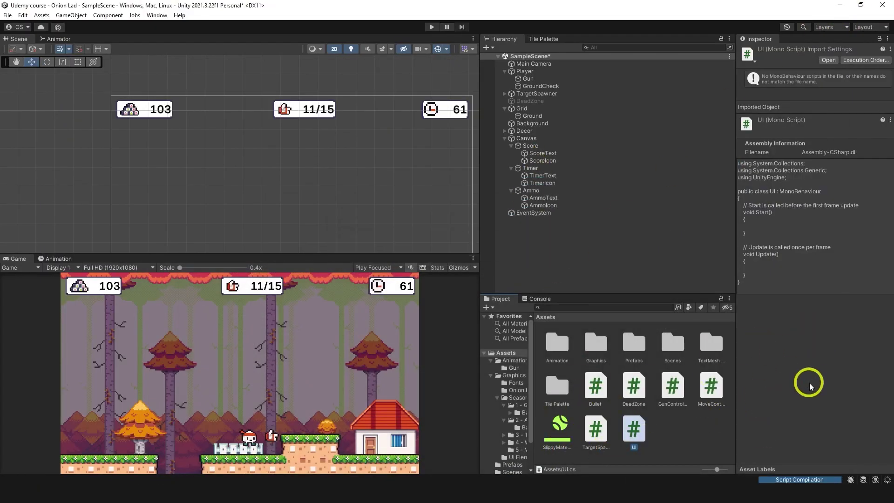
pyautogui.click(533, 139)
pyautogui.moveTo(624, 424); pyautogui.dragTo(800, 343)
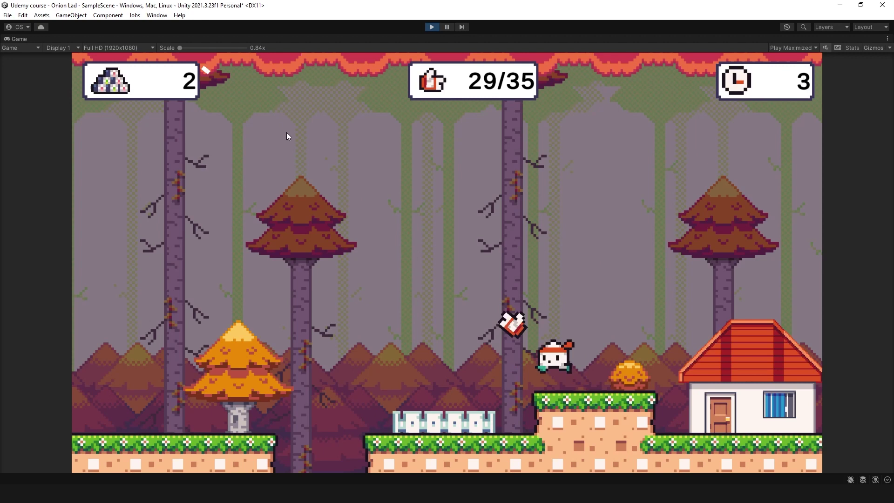
# Play-test the game by shooting at targets to check the Score, Ammo and Timer panels.
pyautogui.click(441, 124)
pyautogui.click(391, 123)
pyautogui.click(417, 126)
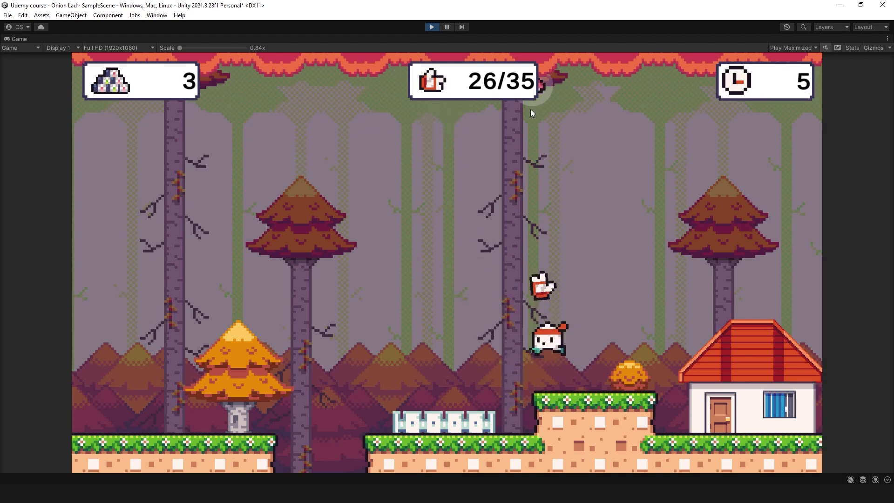
pyautogui.click(465, 135)
pyautogui.click(326, 135)
pyautogui.click(269, 135)
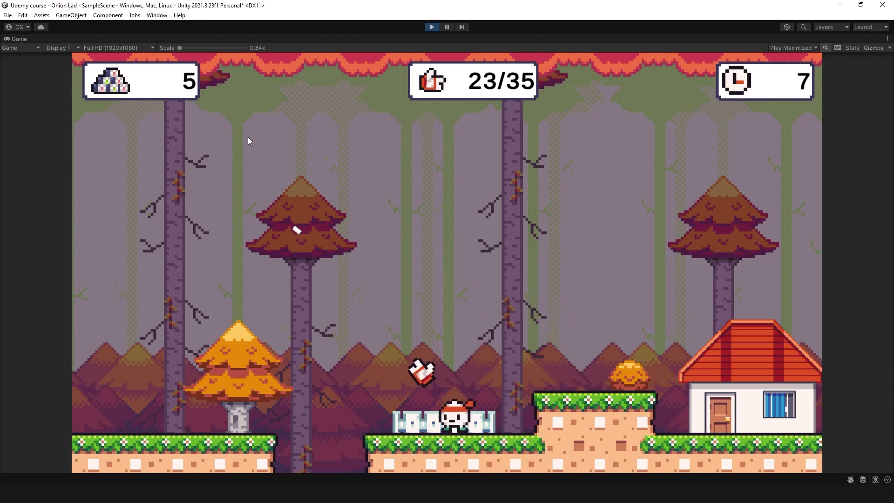
pyautogui.click(563, 134)
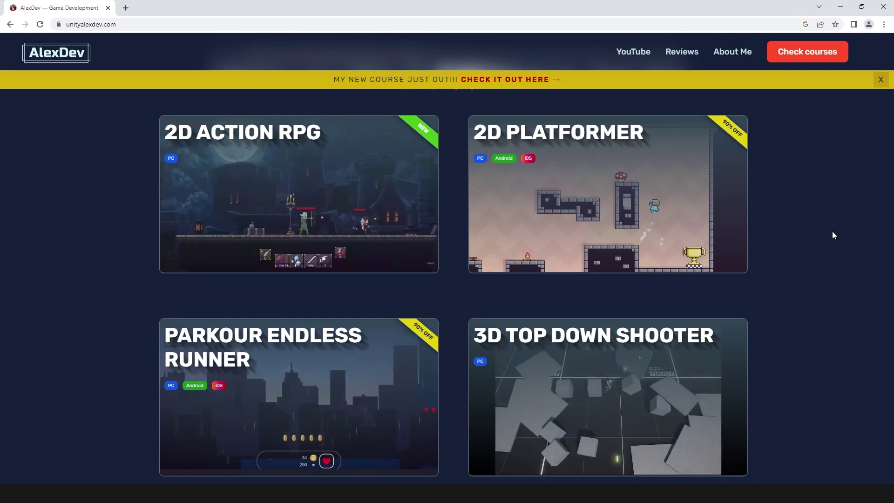